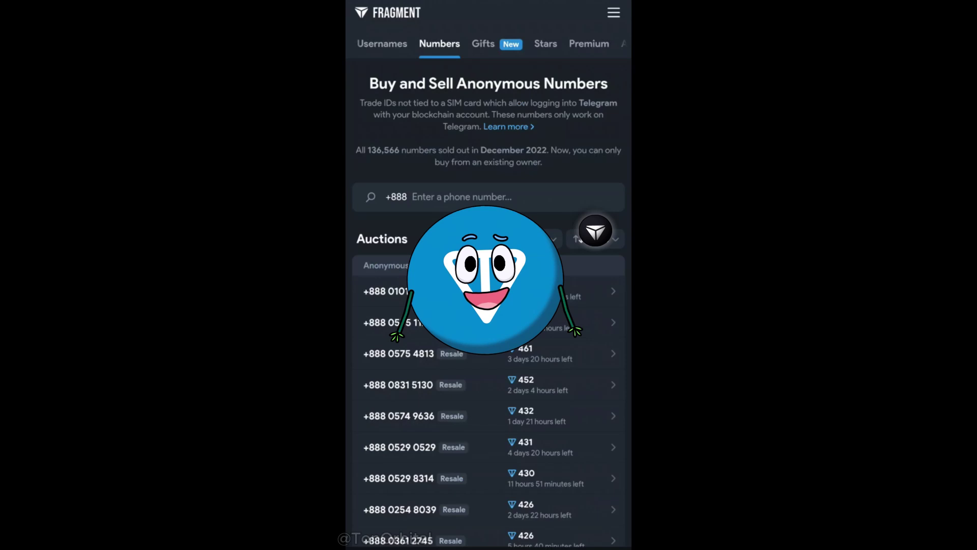
- Browse Fragment's Usernames, Gifts, Stars and Premium sections
click(382, 44)
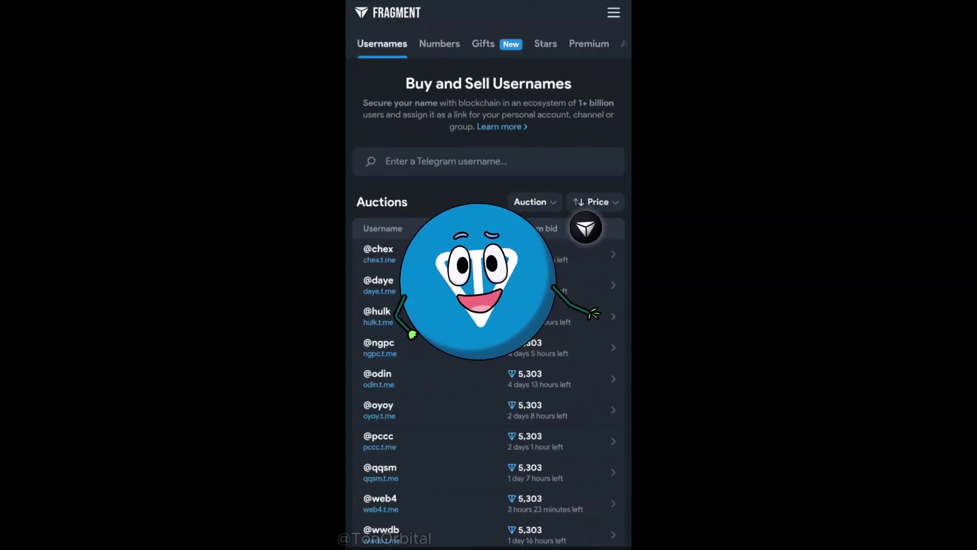
click(483, 43)
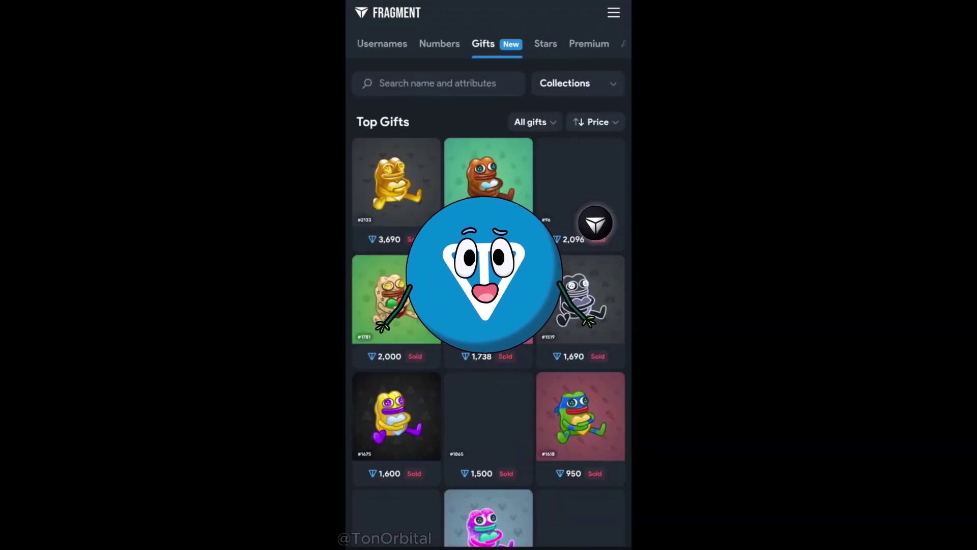
click(545, 44)
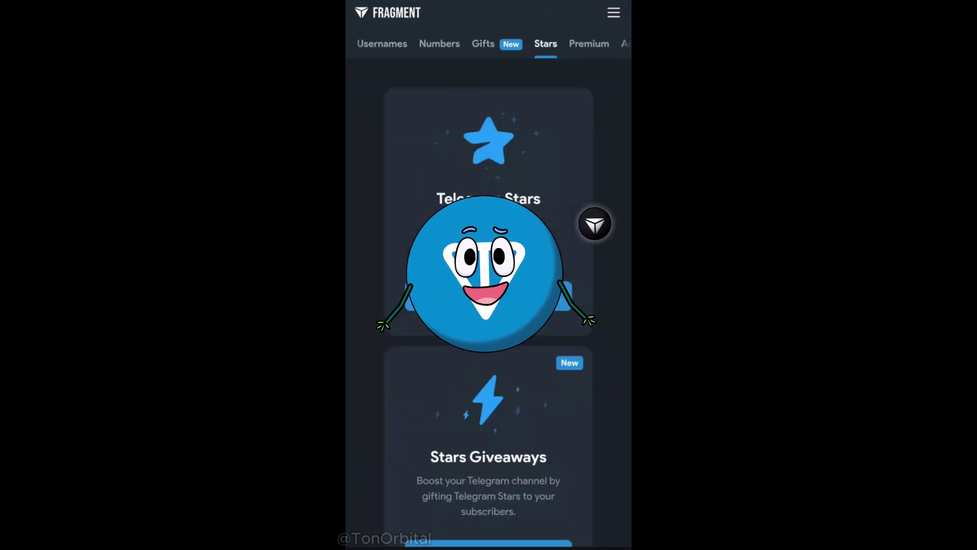
click(589, 43)
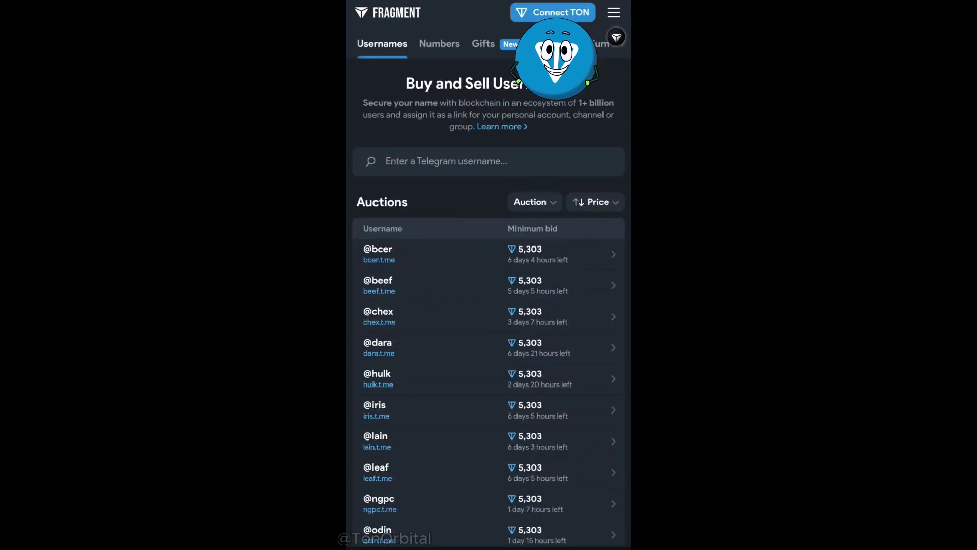
- Connect a Tonkeeper TON wallet to fragment.com and approve the connection
click(553, 12)
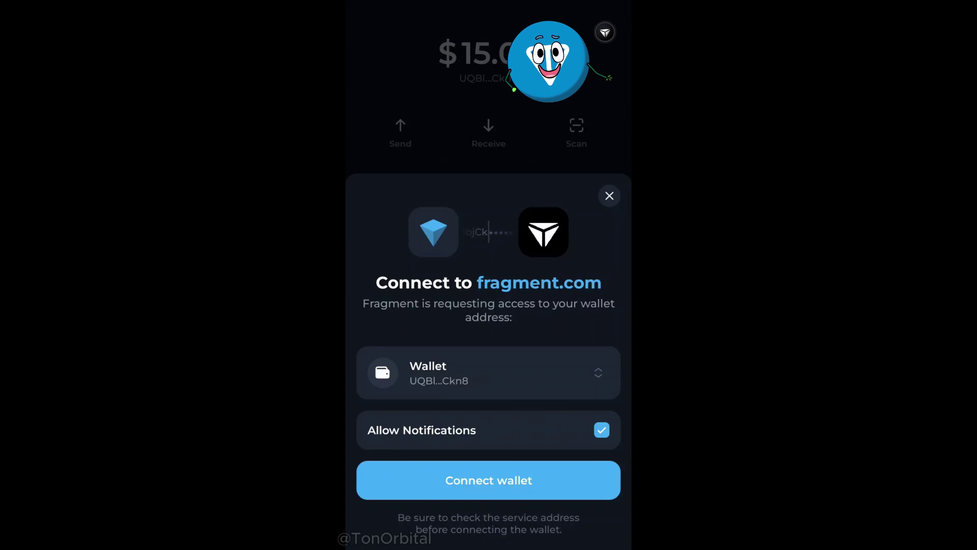
click(488, 480)
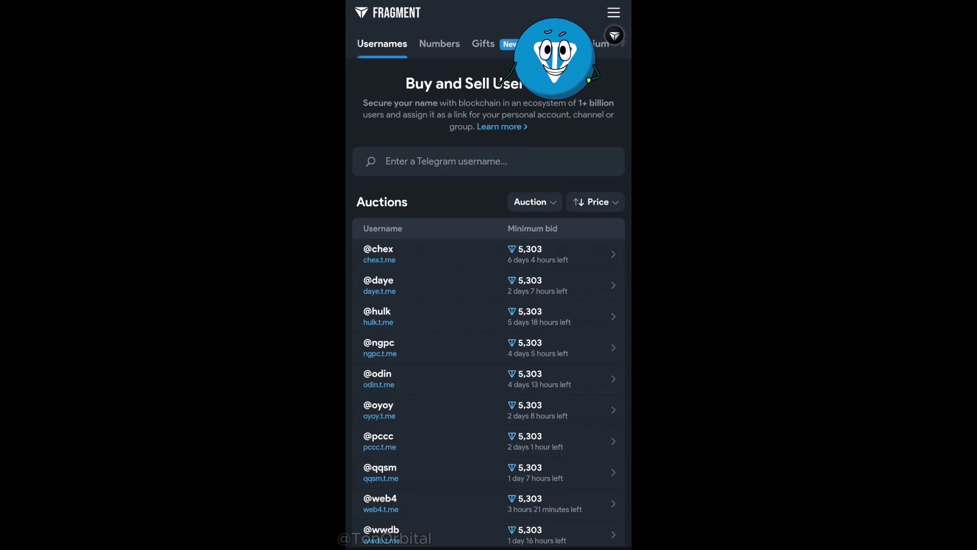
click(595, 202)
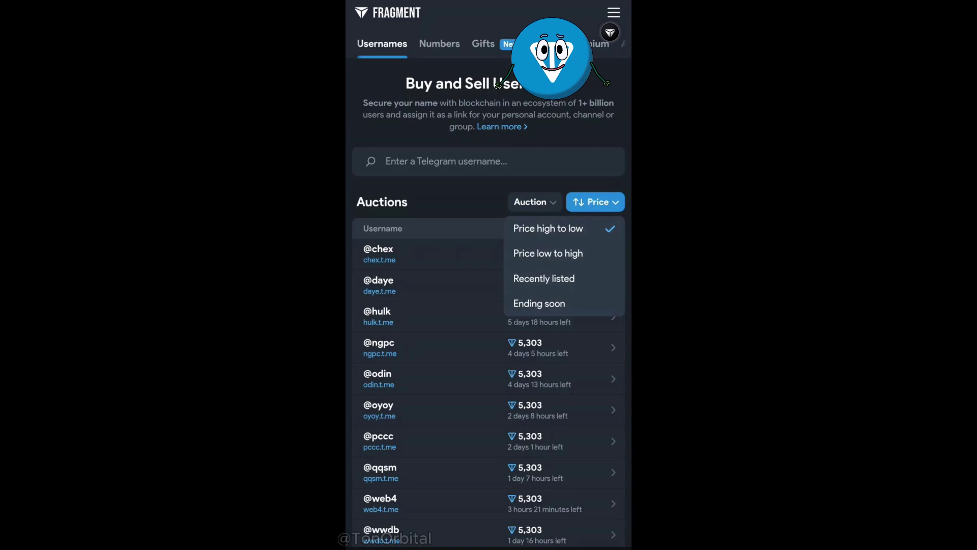
click(548, 253)
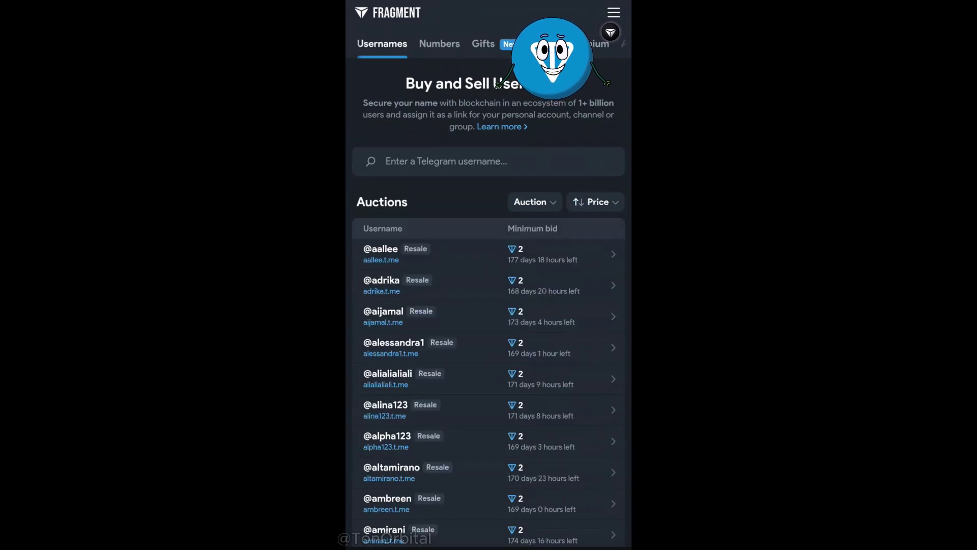
click(427, 254)
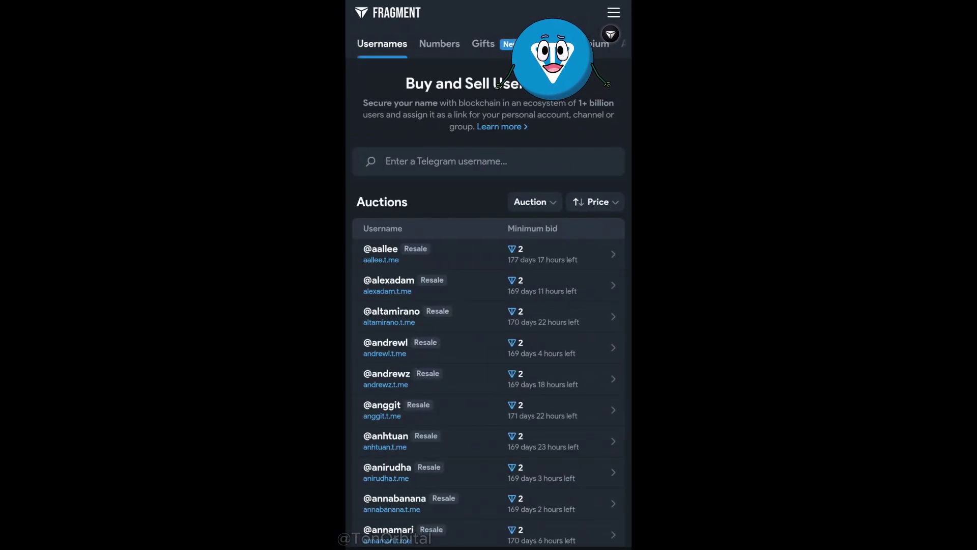
click(535, 202)
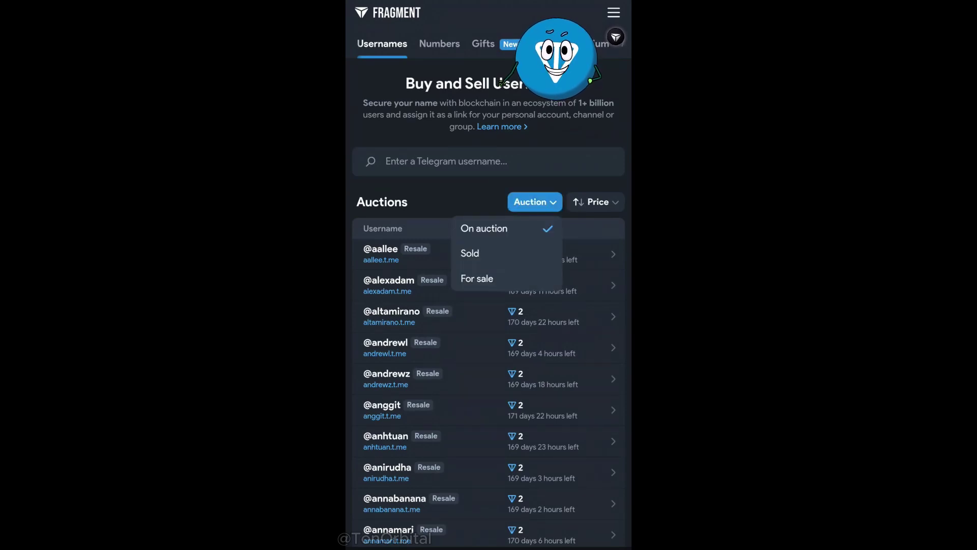
click(484, 228)
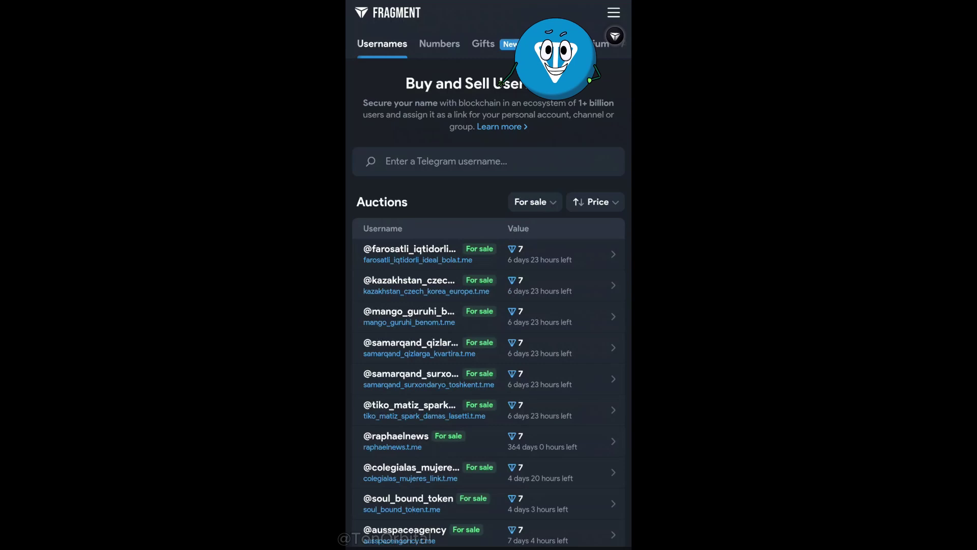
click(489, 161)
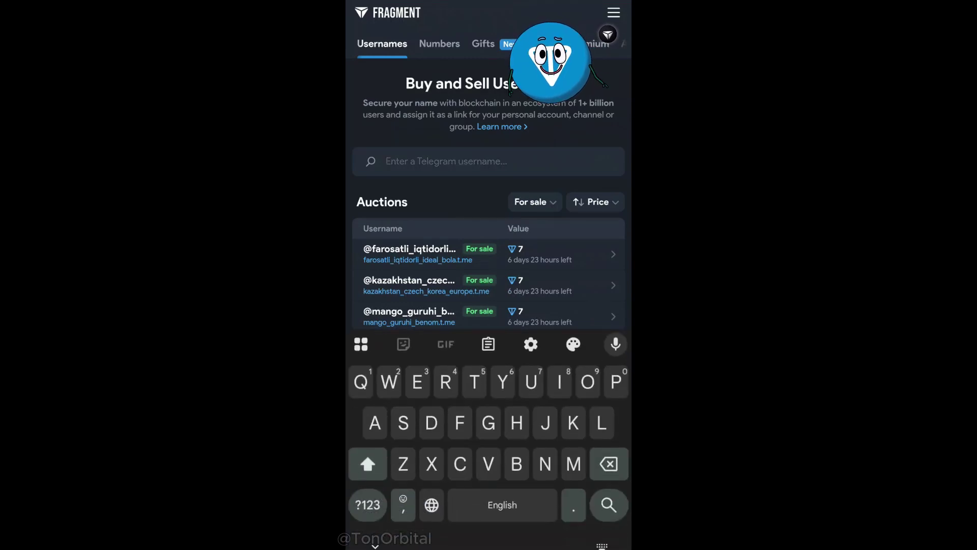
text(Elon)
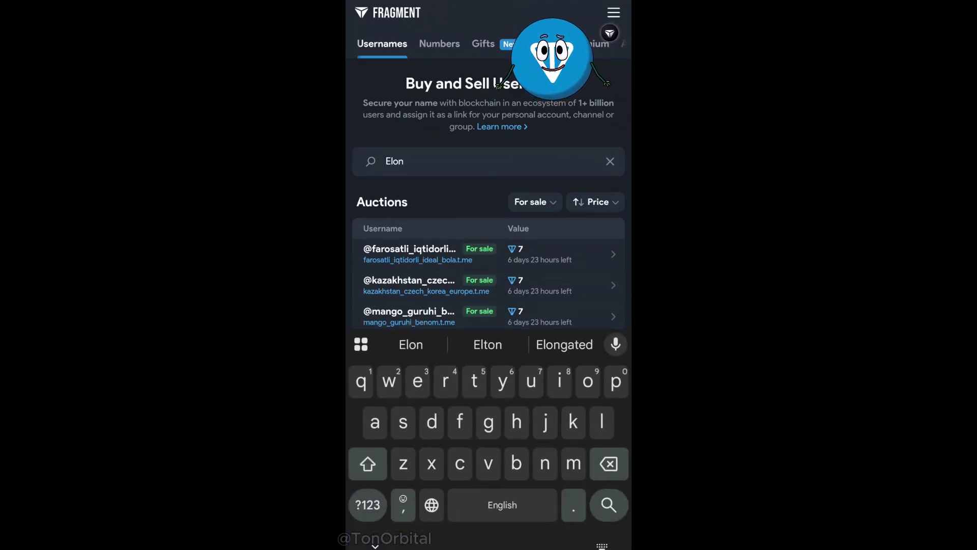
text(musk)
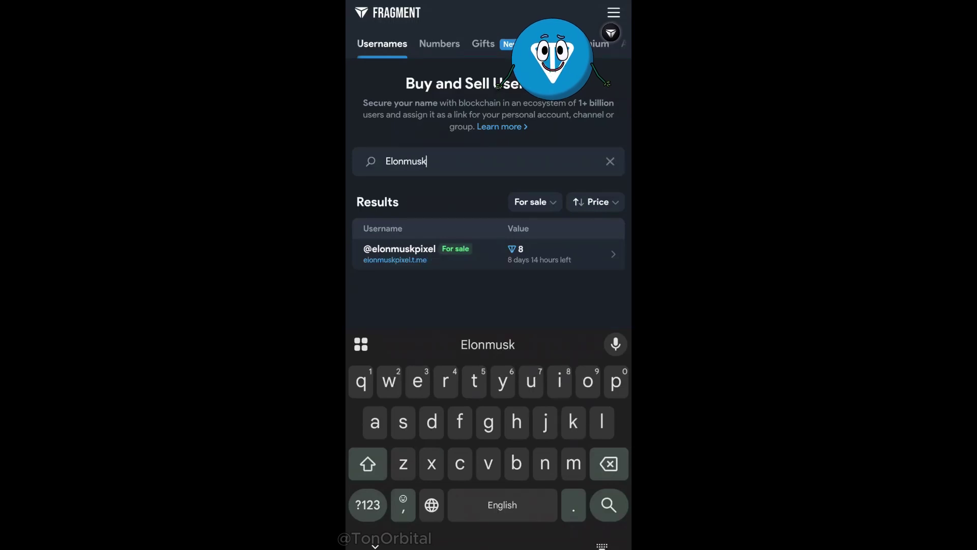
key(Escape)
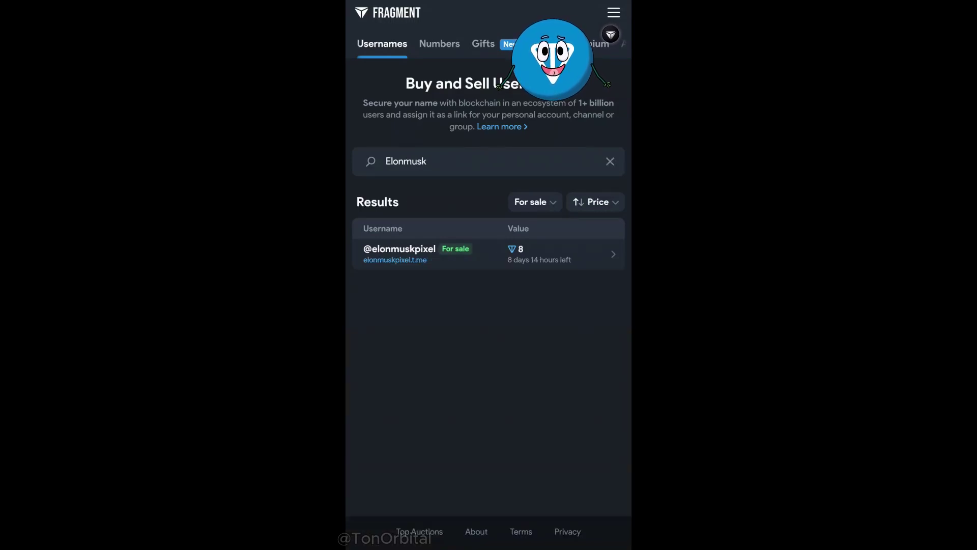
click(427, 253)
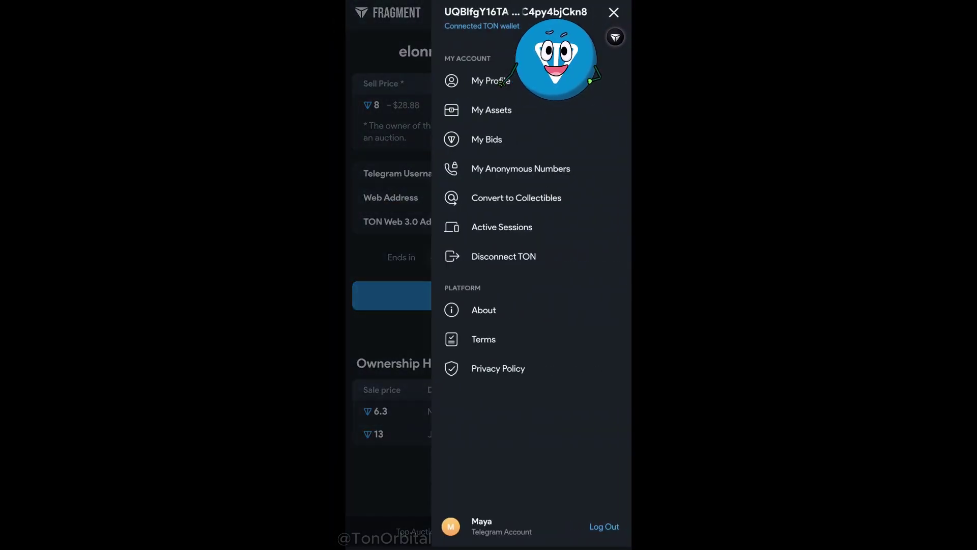
click(491, 109)
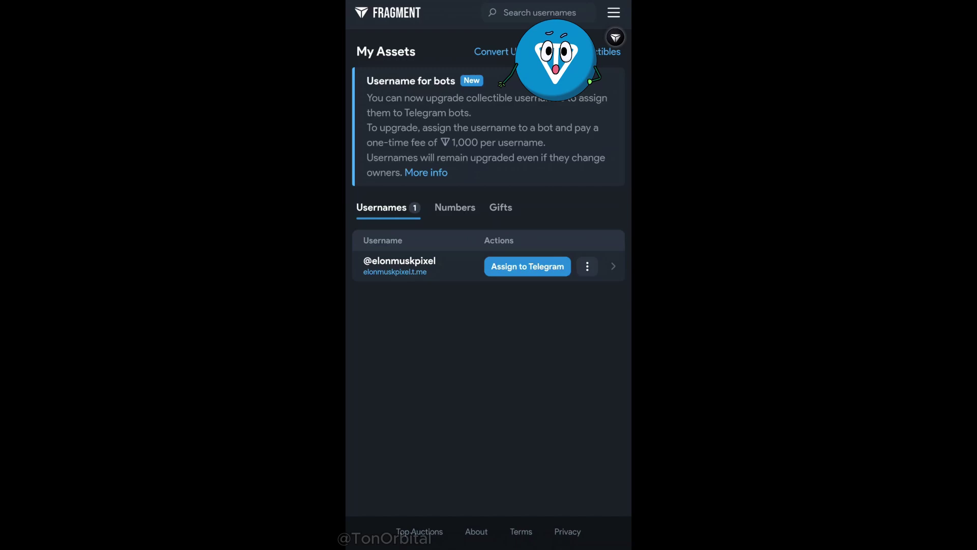
click(399, 265)
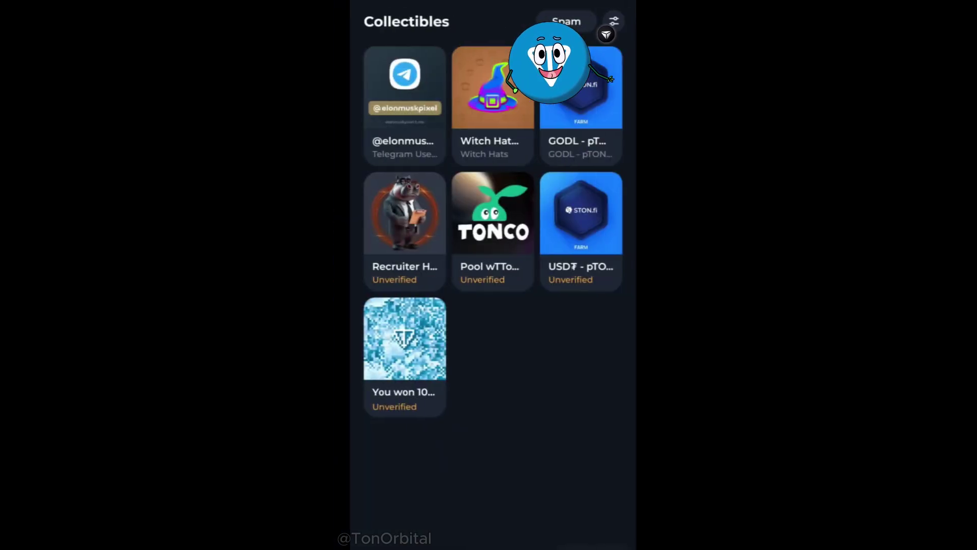
click(400, 104)
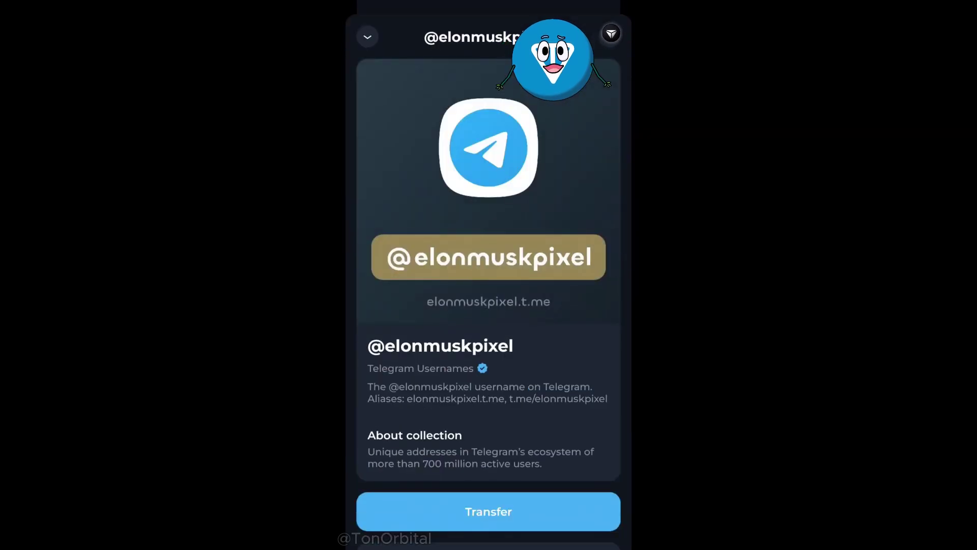
scroll(489, 306, down, 3)
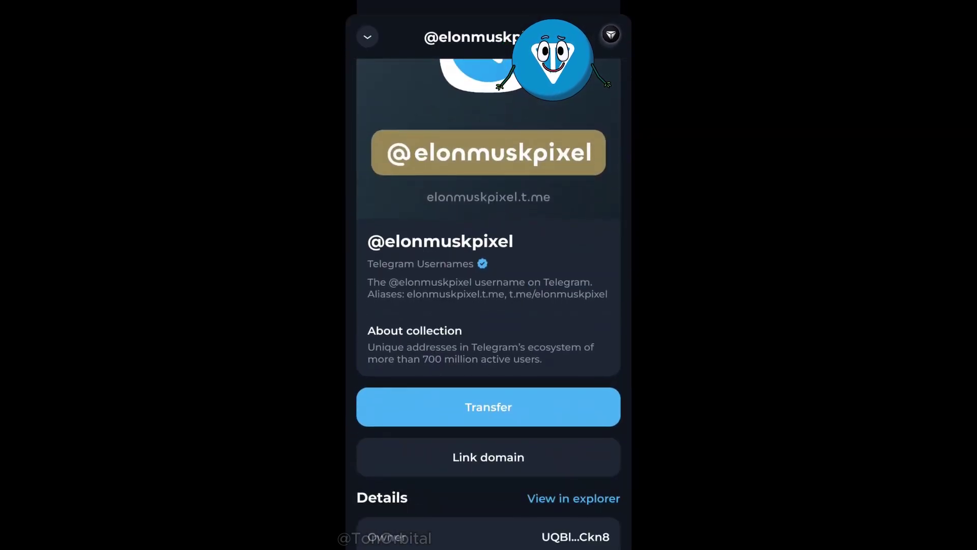
scroll(489, 306, up, 3)
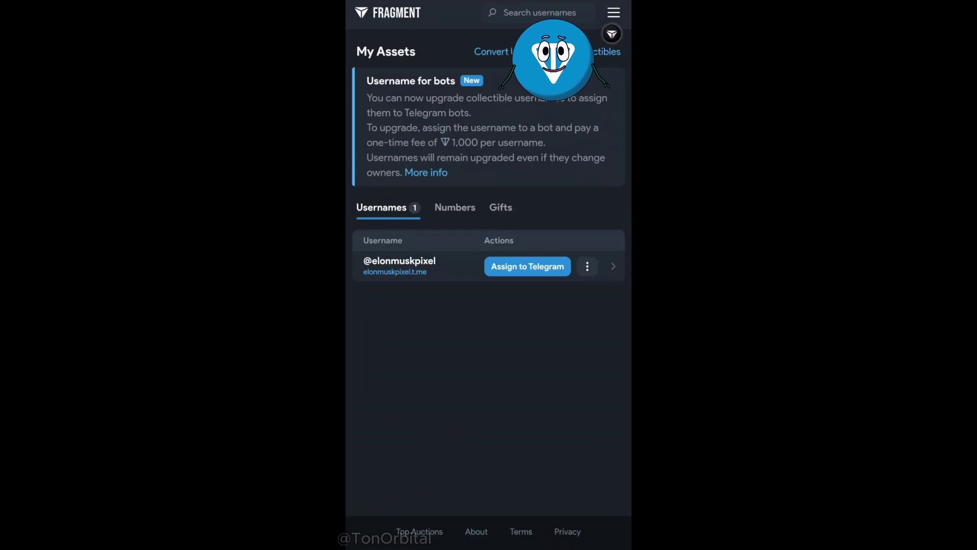
click(526, 266)
click(489, 475)
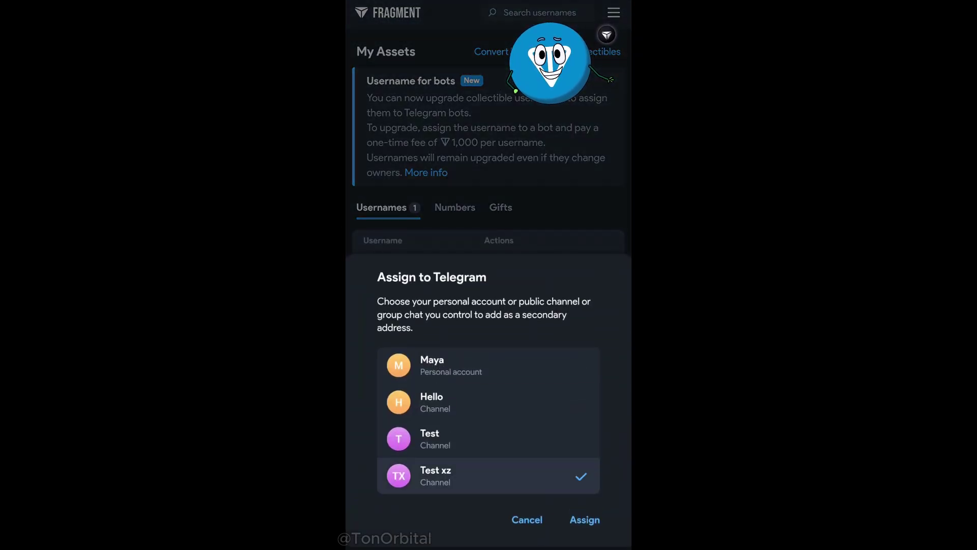
click(585, 519)
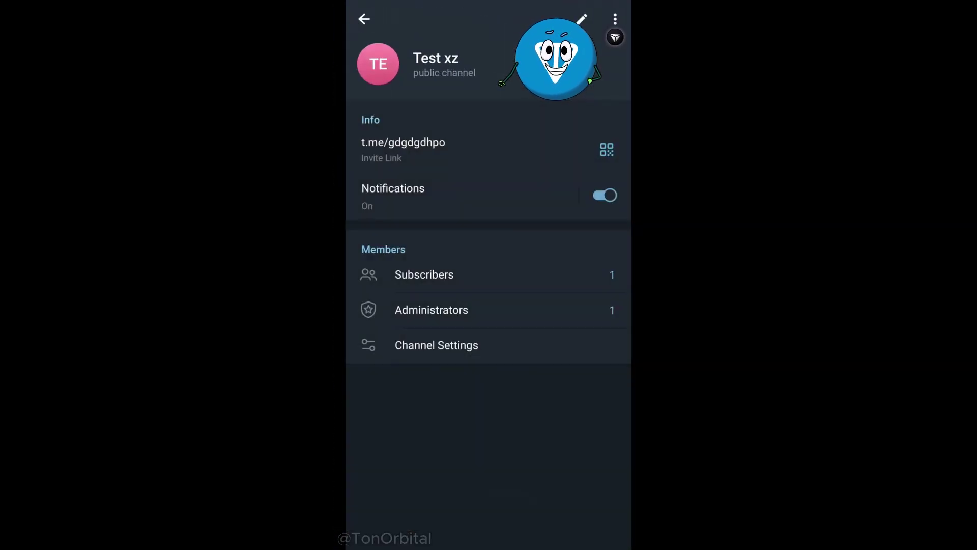
click(582, 19)
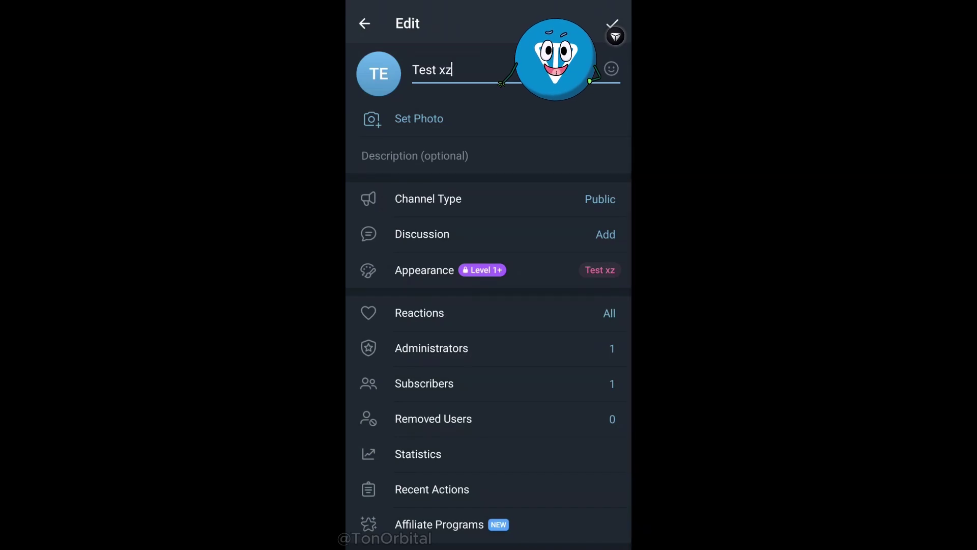
click(429, 198)
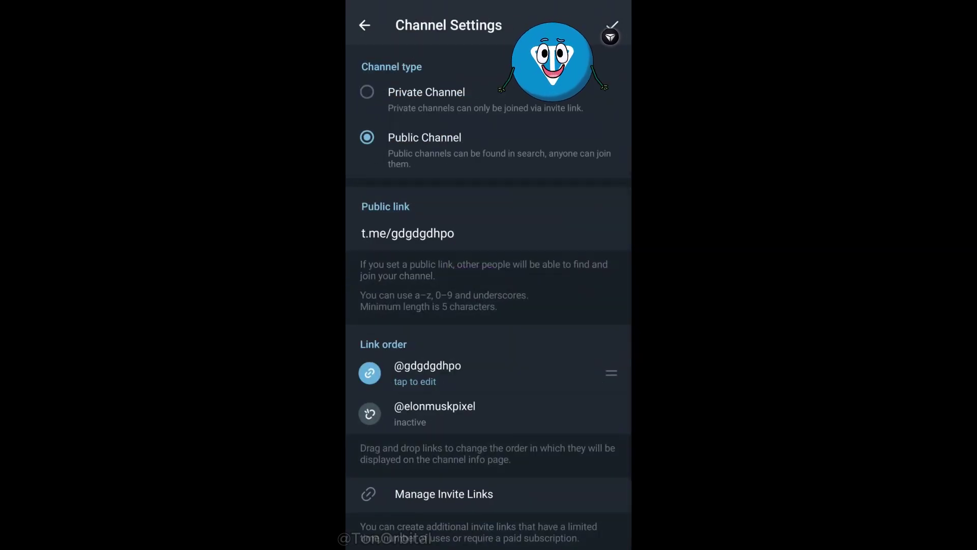
click(435, 413)
click(589, 343)
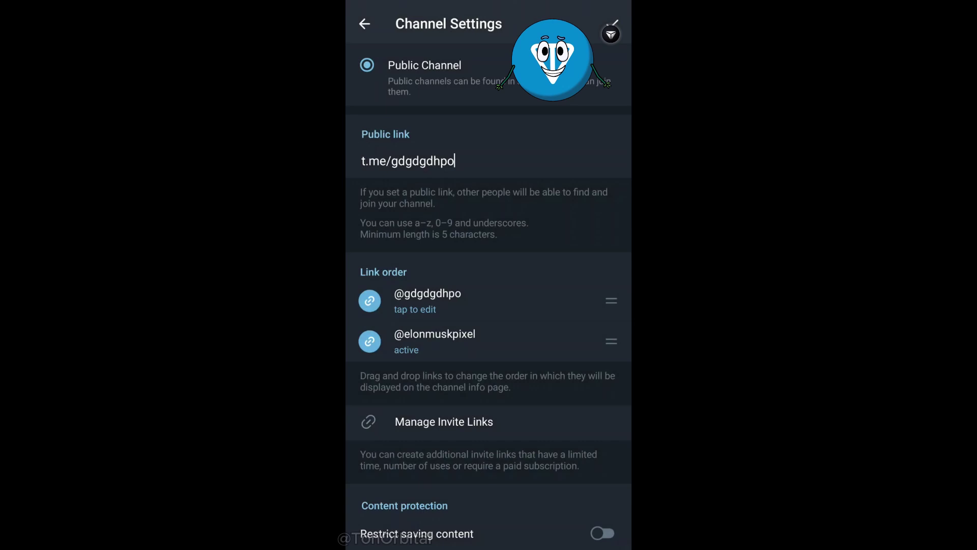
drag(610, 340, 611, 298)
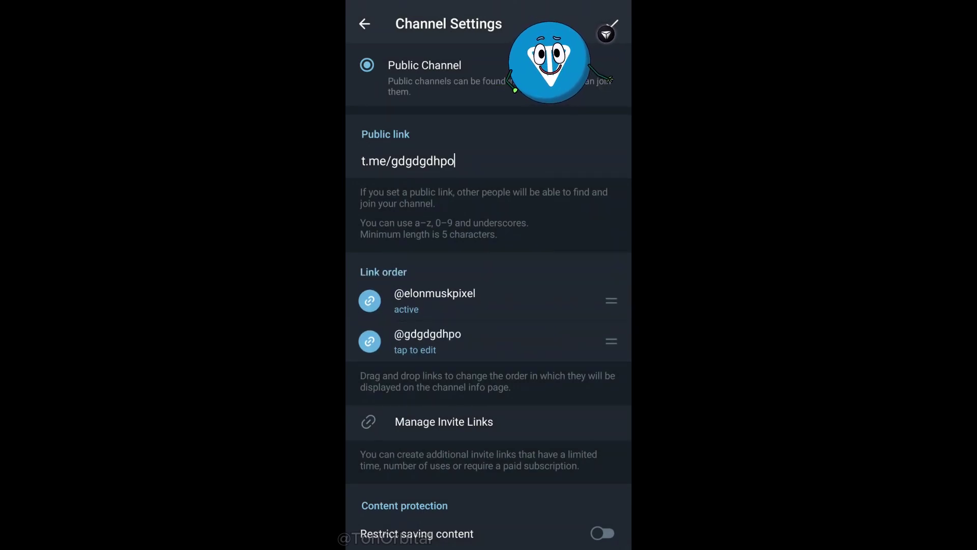
click(613, 25)
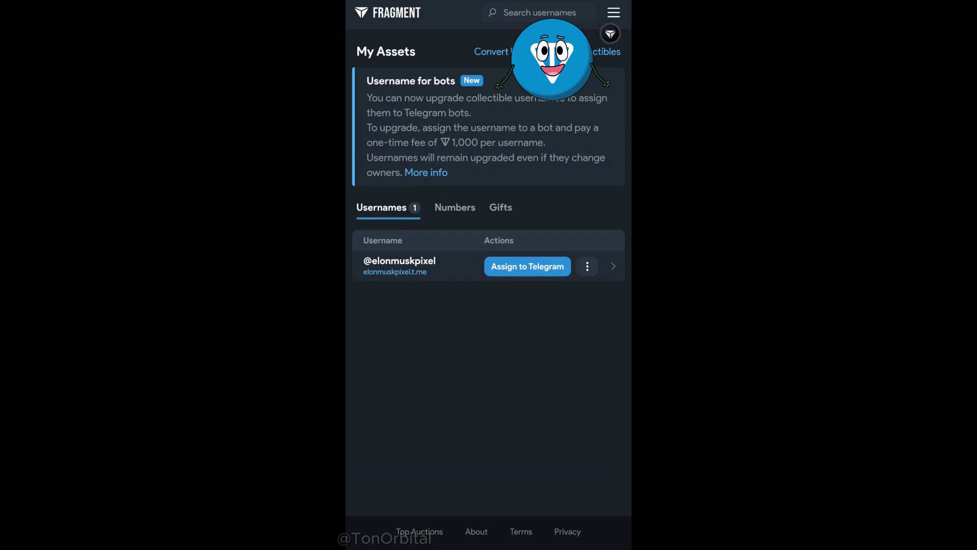
click(527, 266)
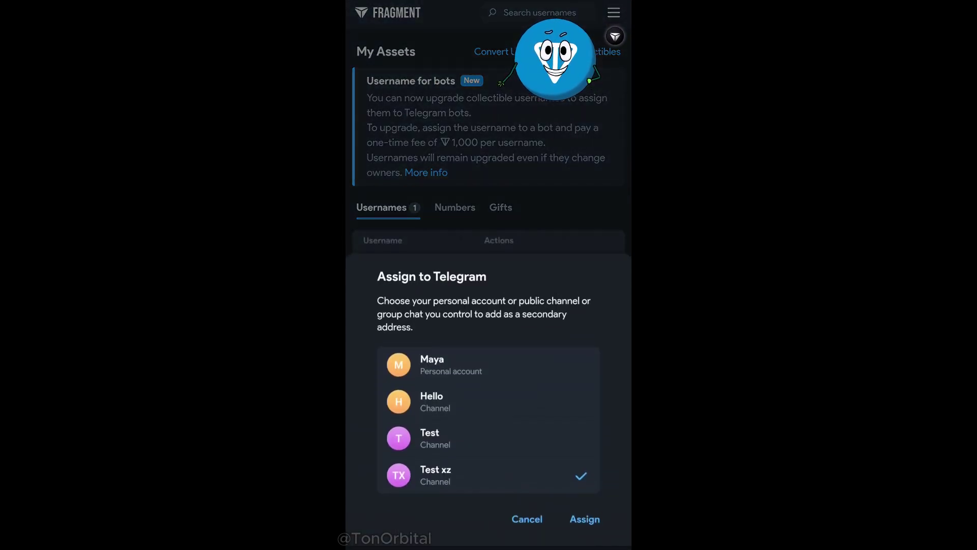
click(489, 365)
click(585, 519)
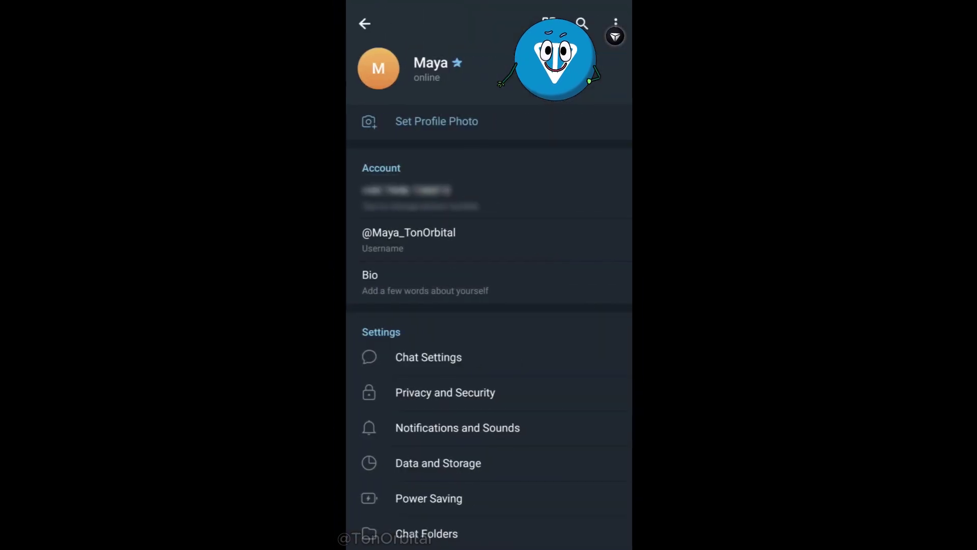
click(408, 239)
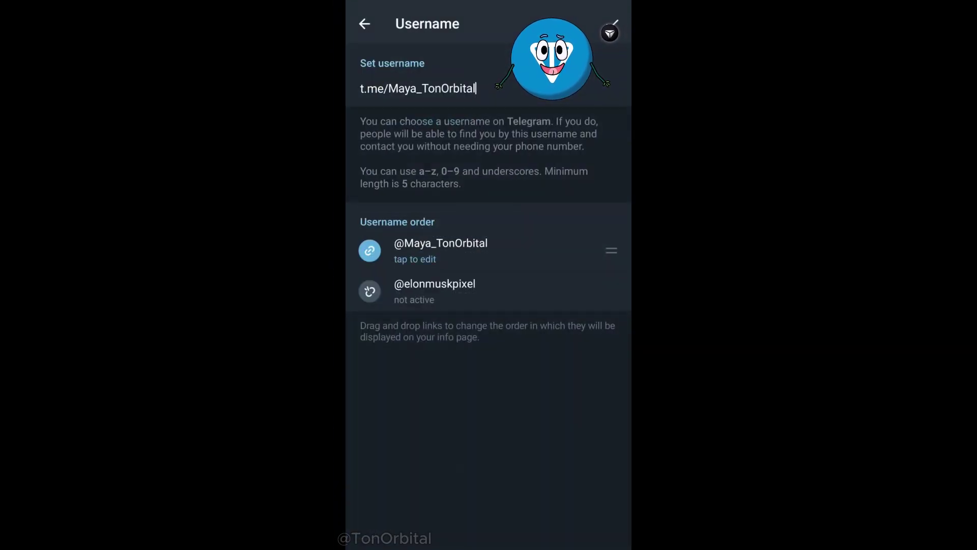
click(435, 290)
click(588, 341)
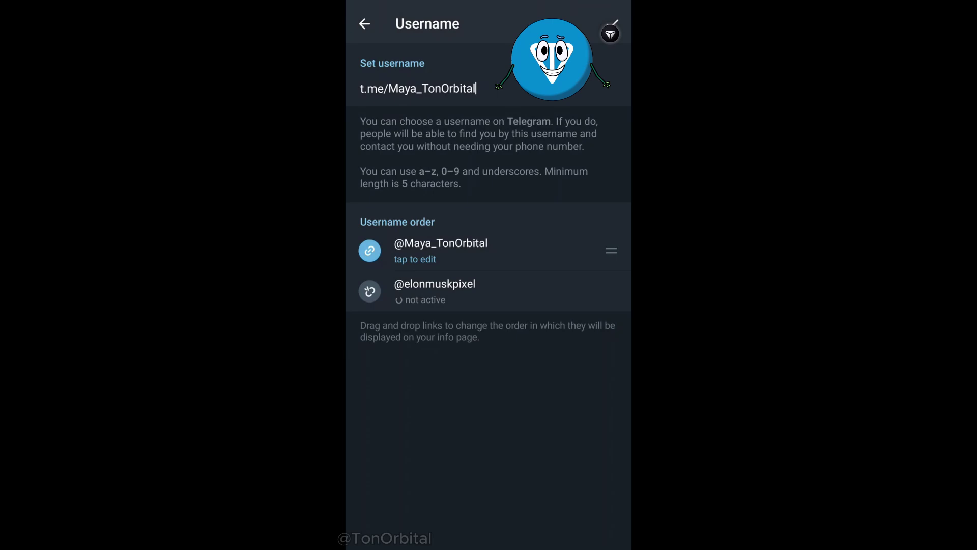
drag(611, 291, 611, 251)
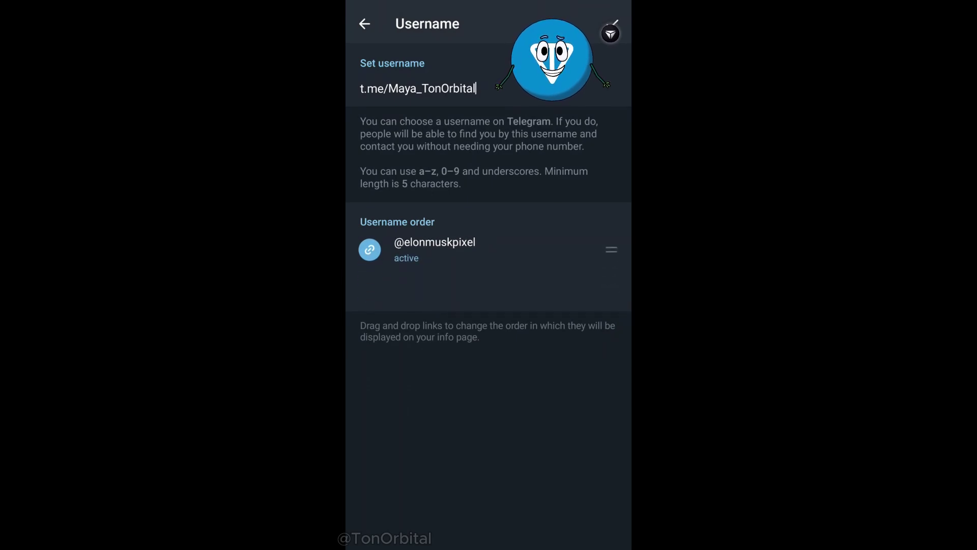
click(612, 24)
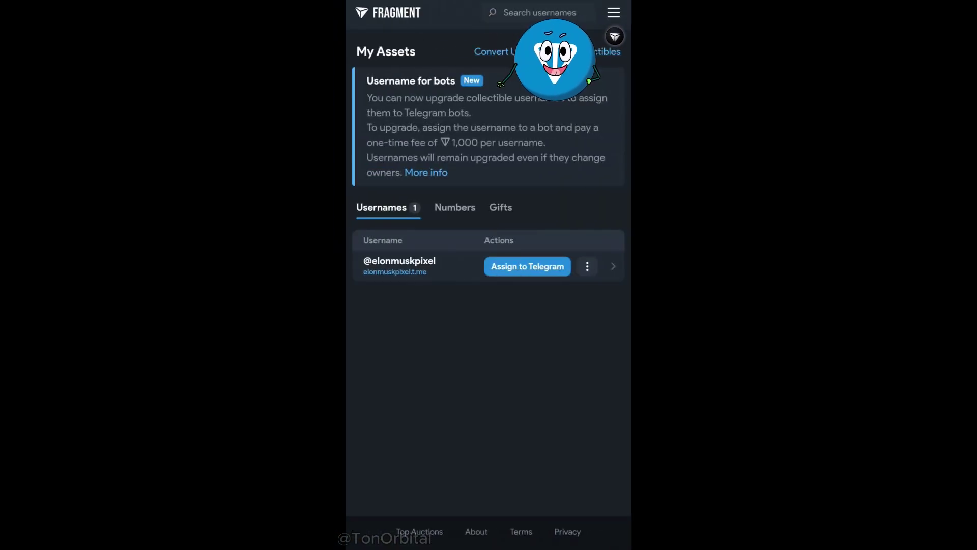
click(515, 267)
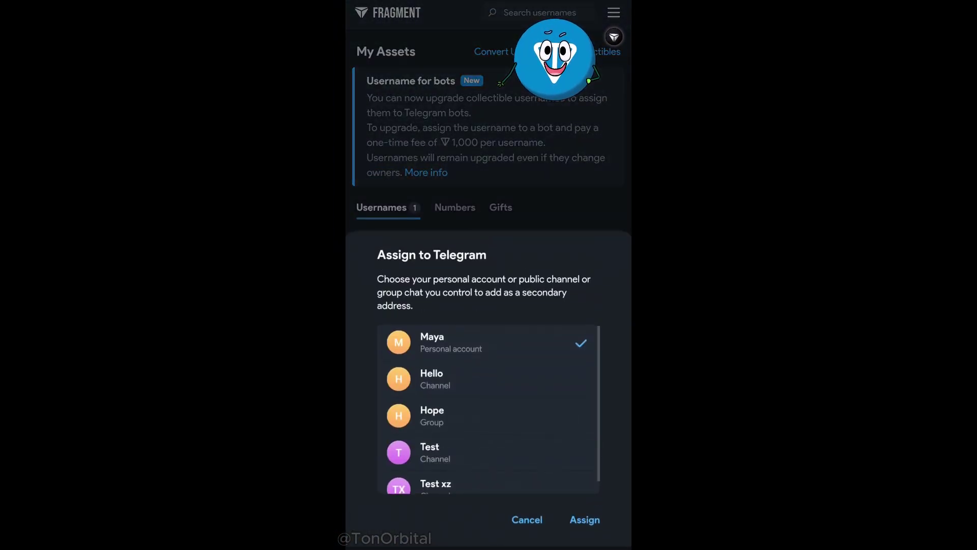
scroll(488, 409, down, 1)
click(489, 403)
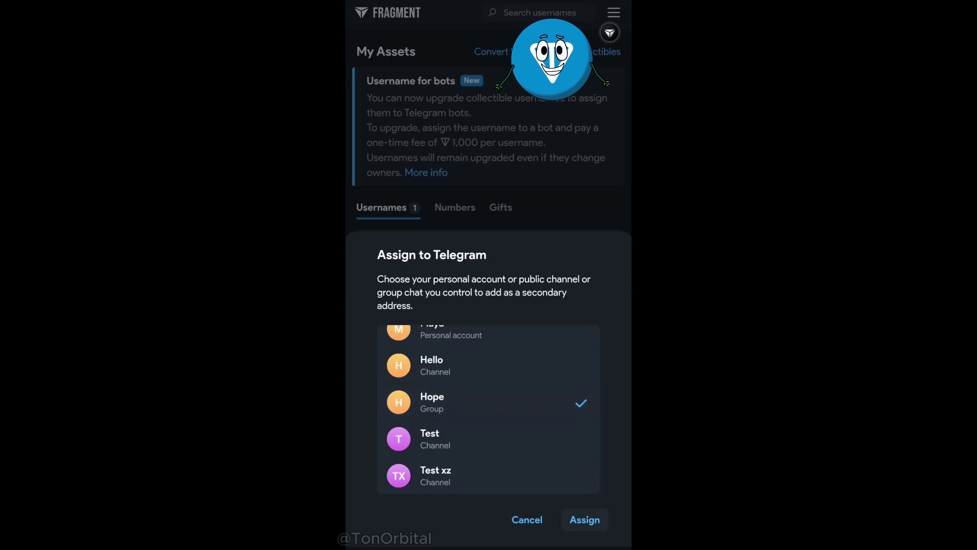
click(585, 519)
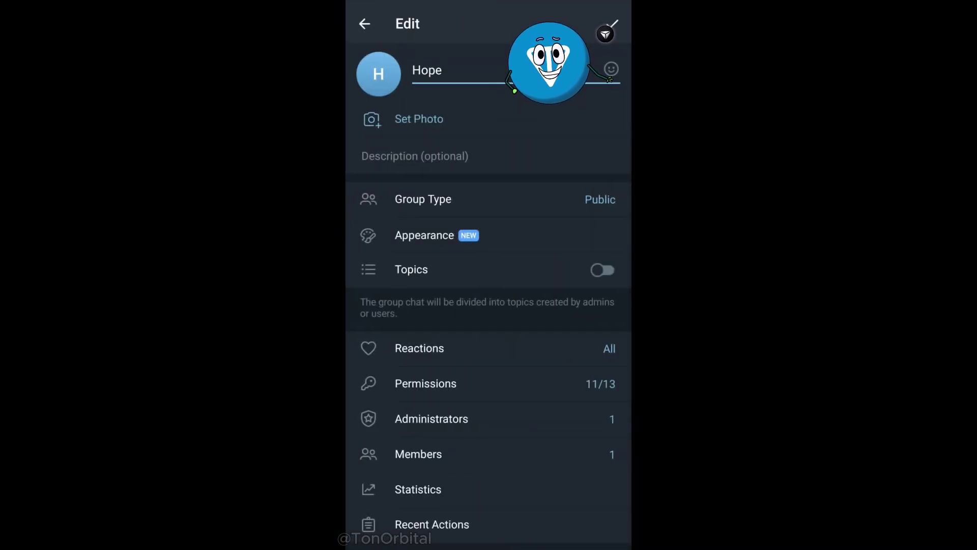
click(422, 199)
click(434, 422)
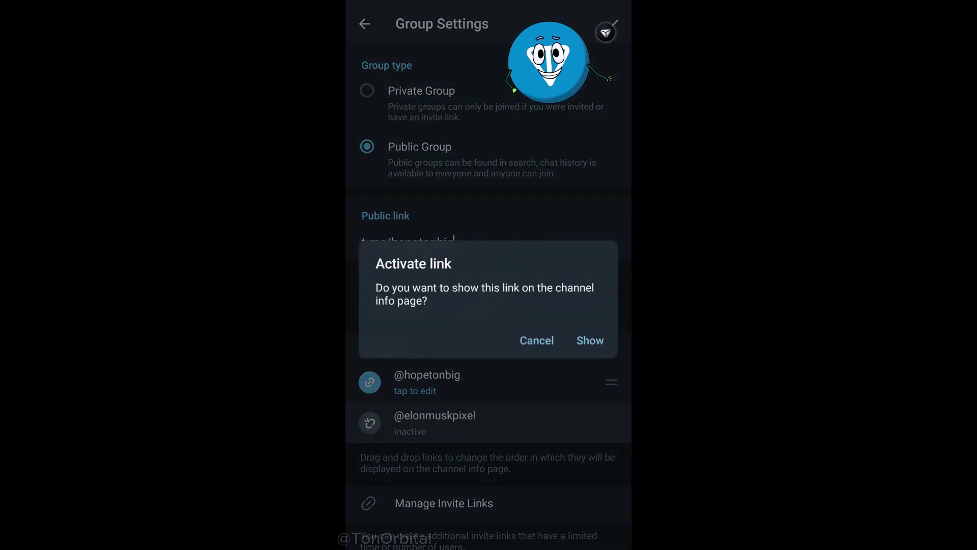
click(589, 341)
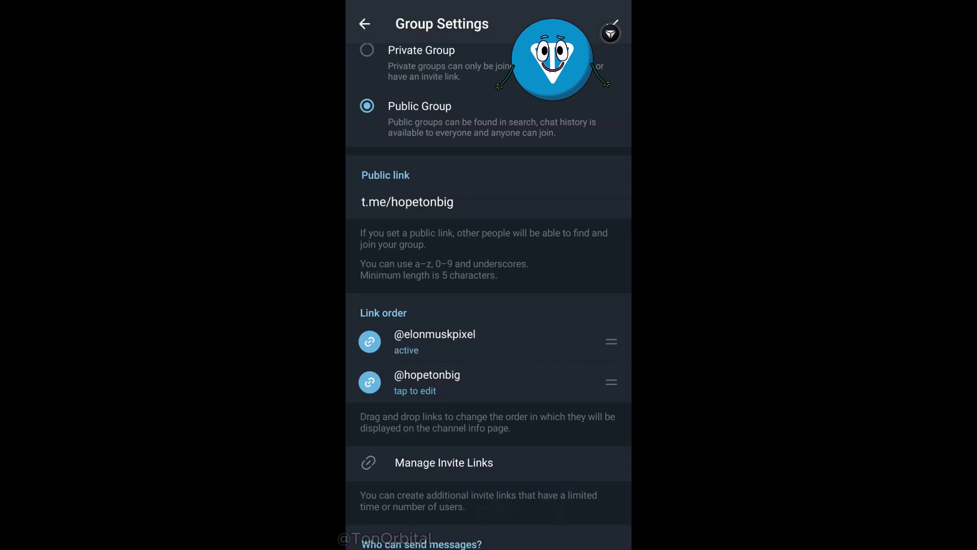
click(364, 24)
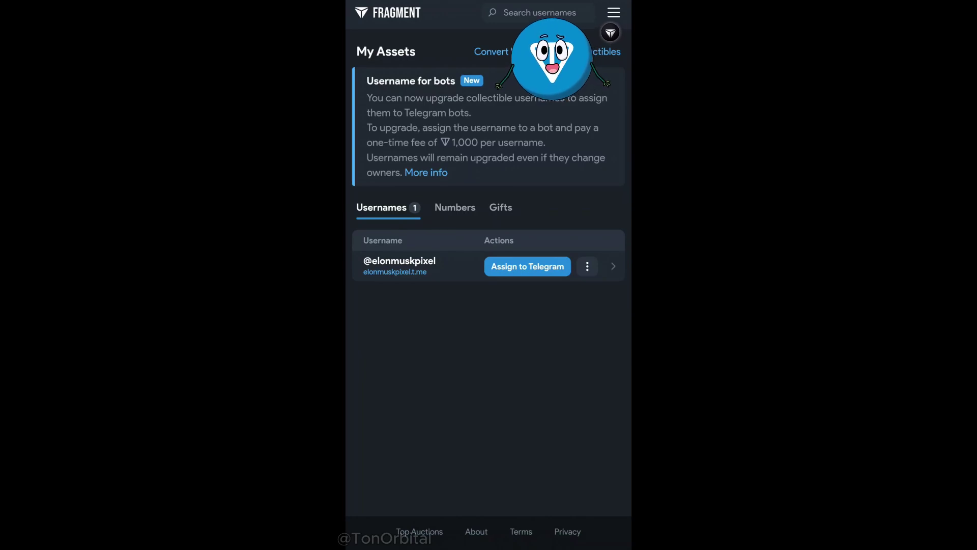
click(613, 12)
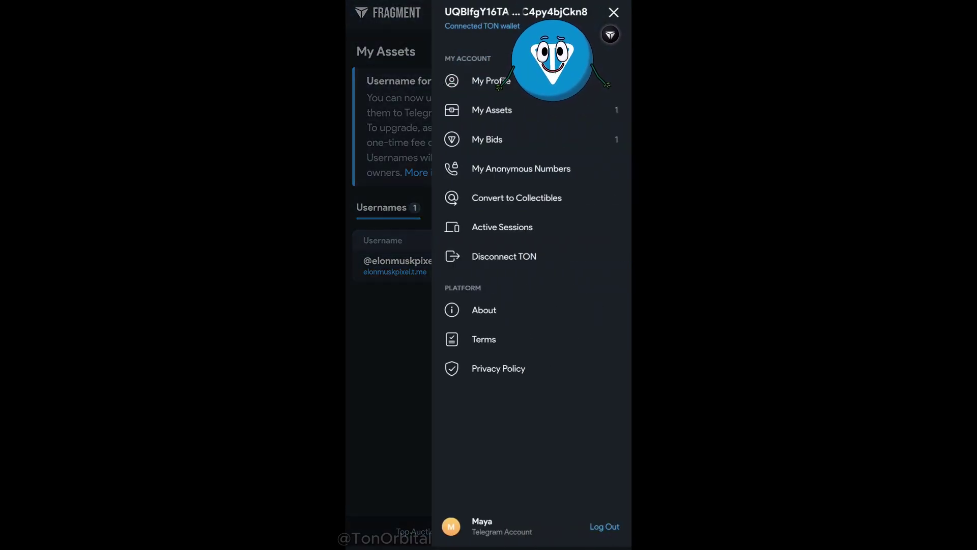
click(516, 198)
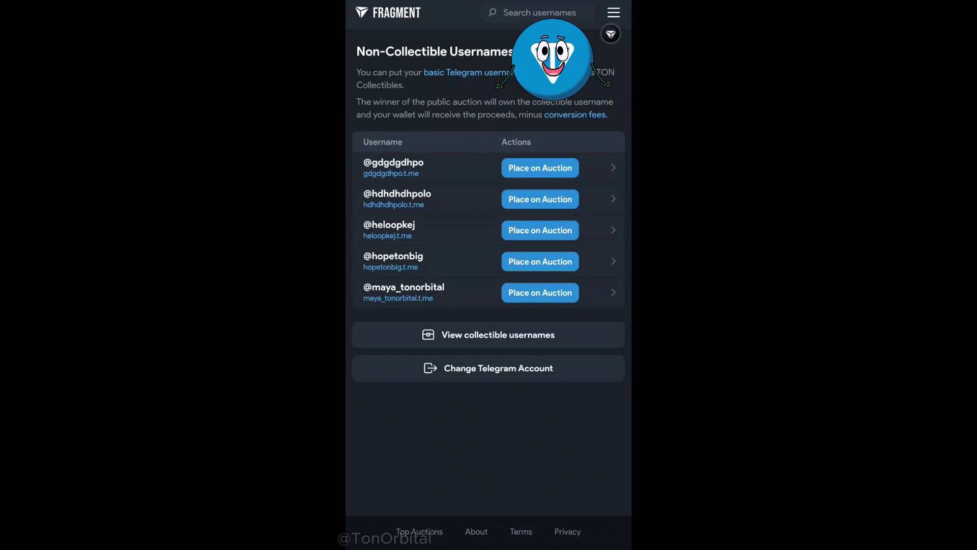
click(540, 292)
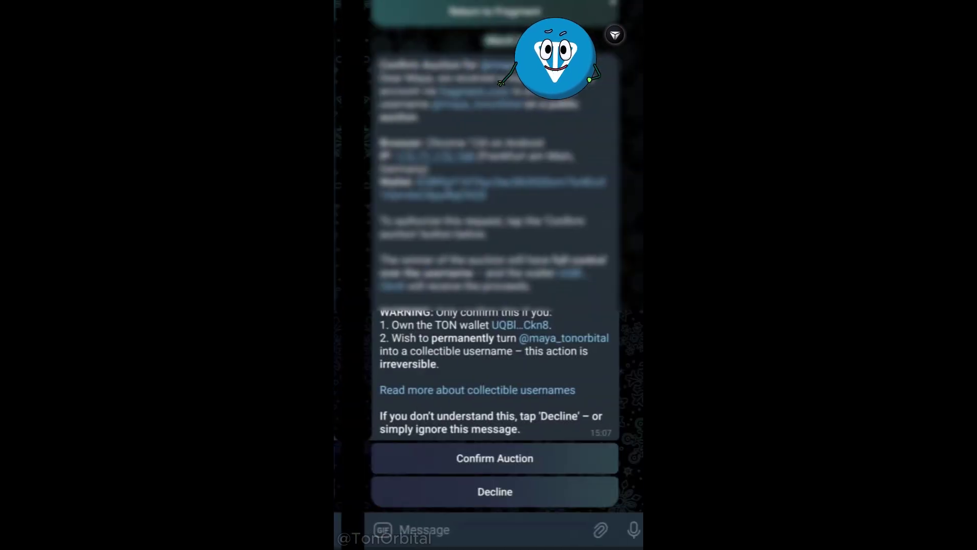
click(476, 458)
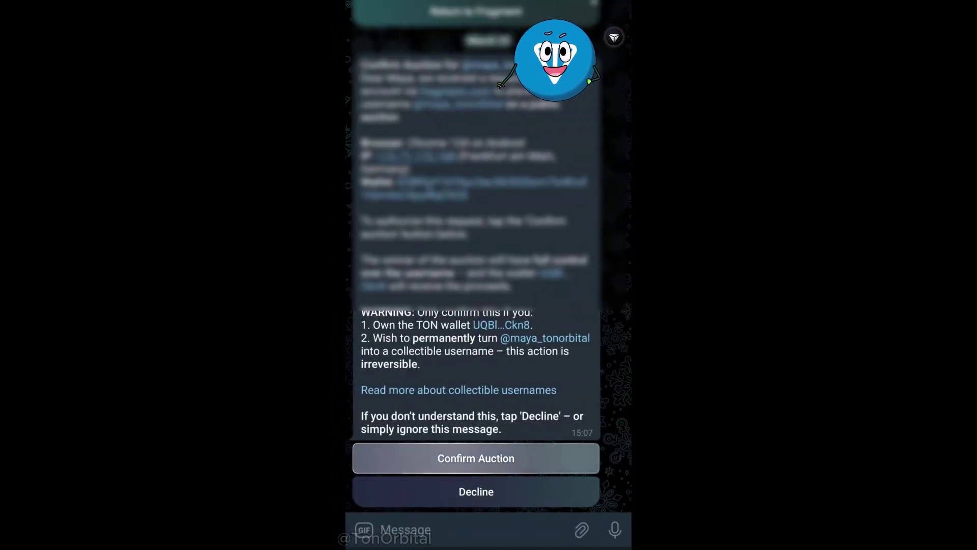
click(583, 290)
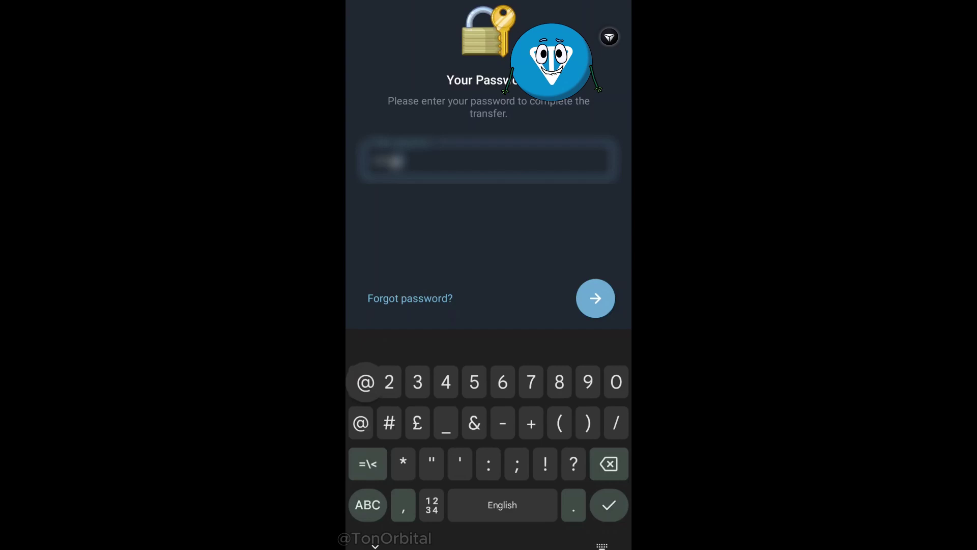
key(Escape)
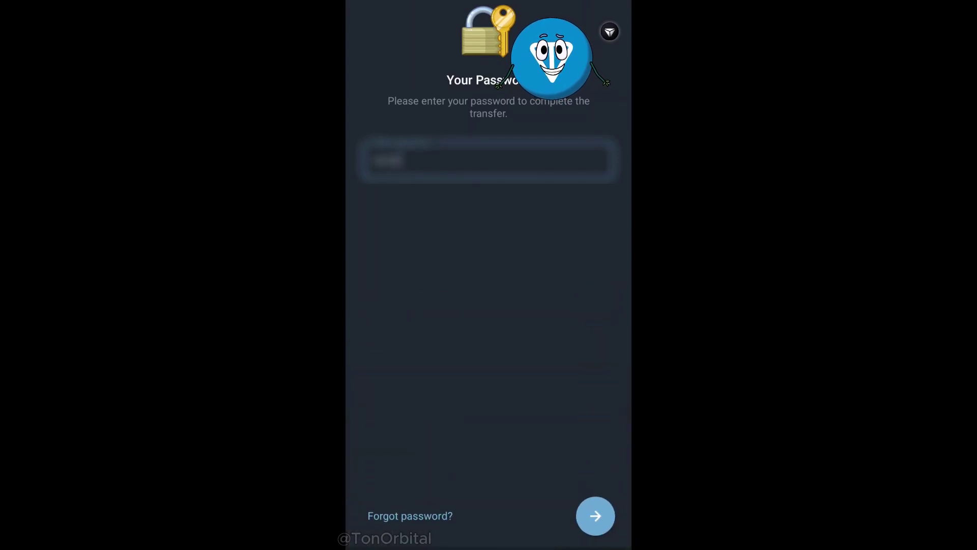
click(595, 515)
click(477, 492)
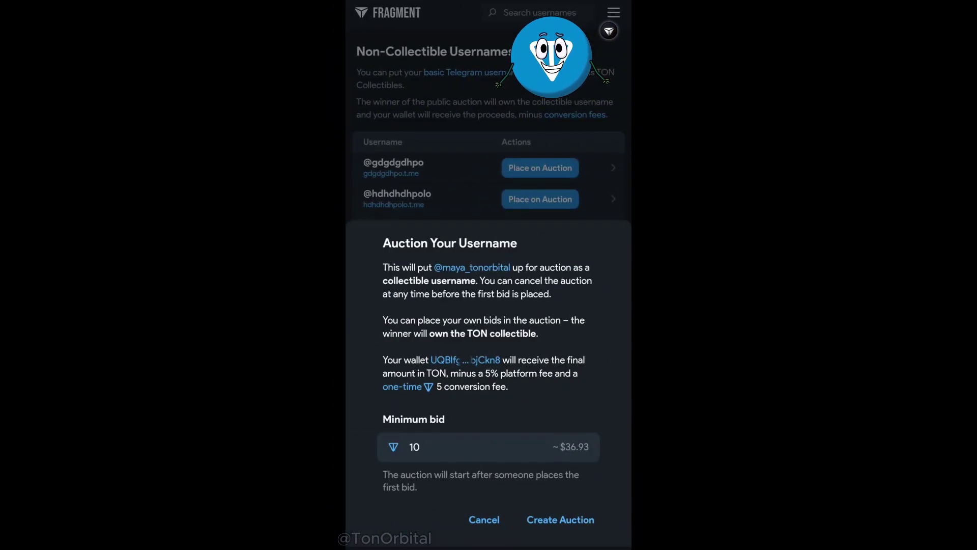
click(416, 452)
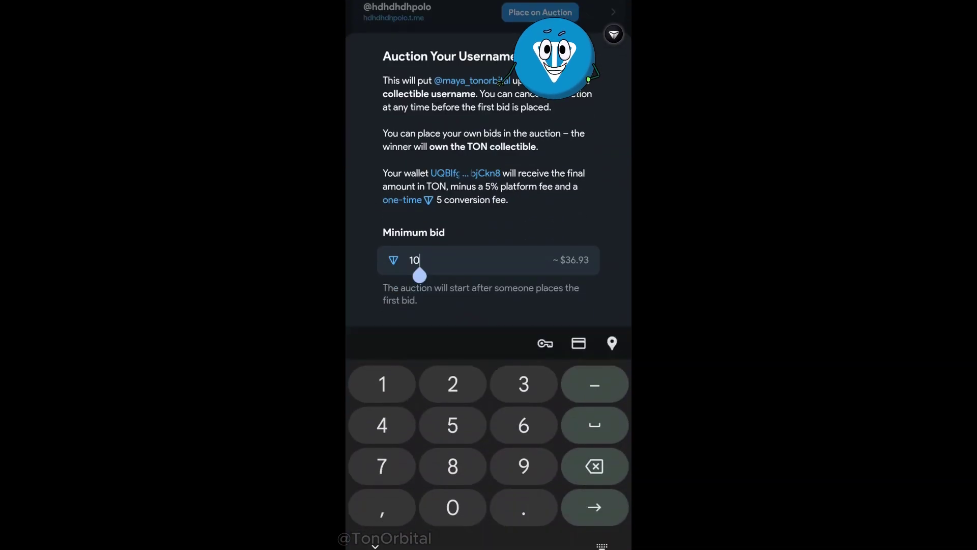
key(BackSpace)
key(BackSpace)
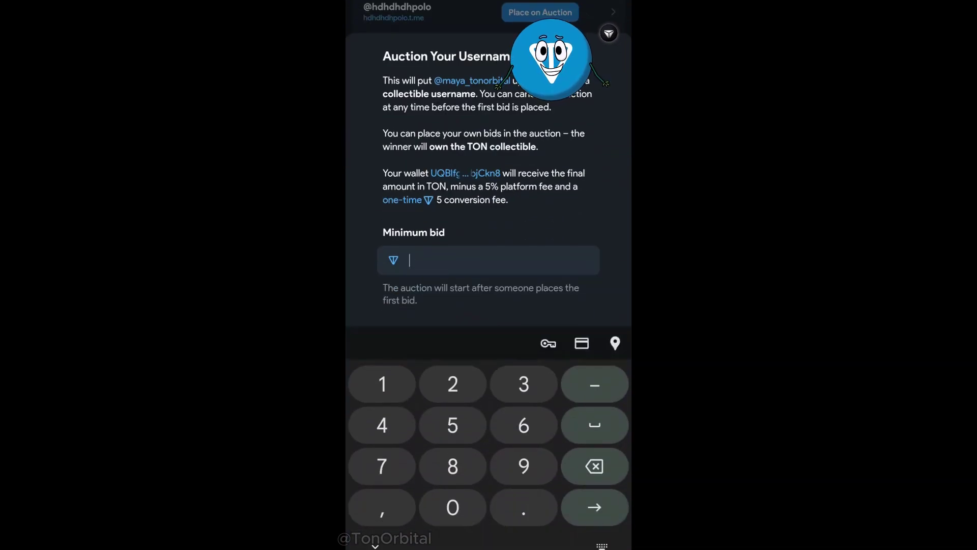
text(80)
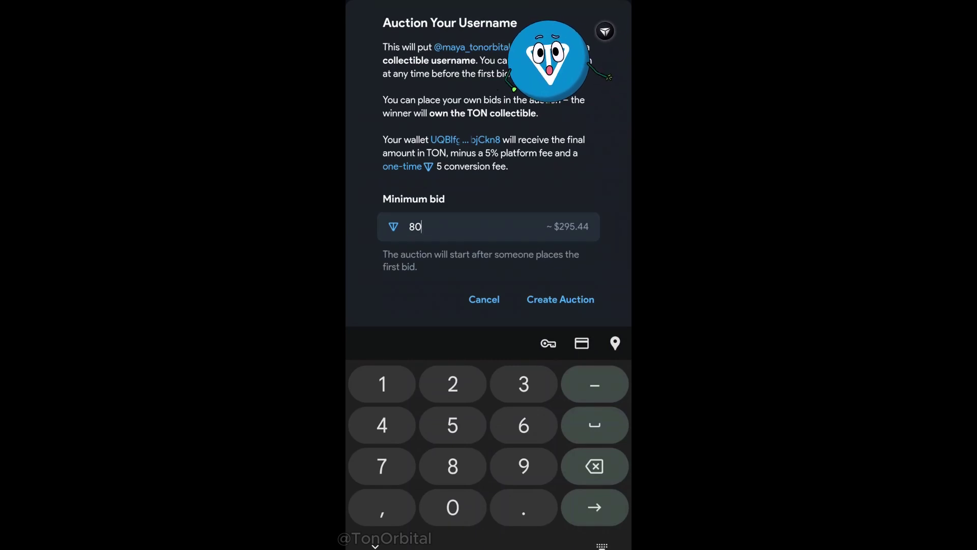
key(BackSpace)
text(5)
scroll(489, 153, up, 3)
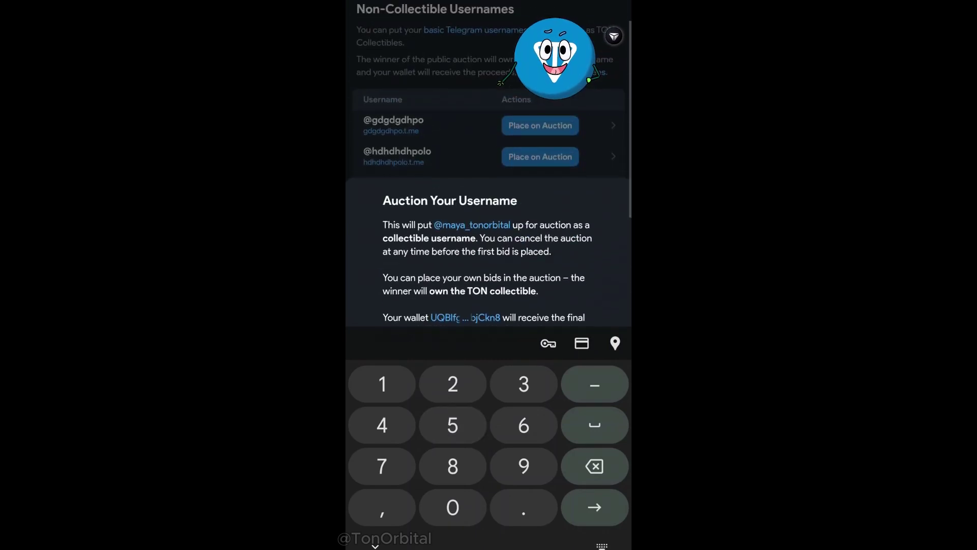
scroll(488, 153, down, 3)
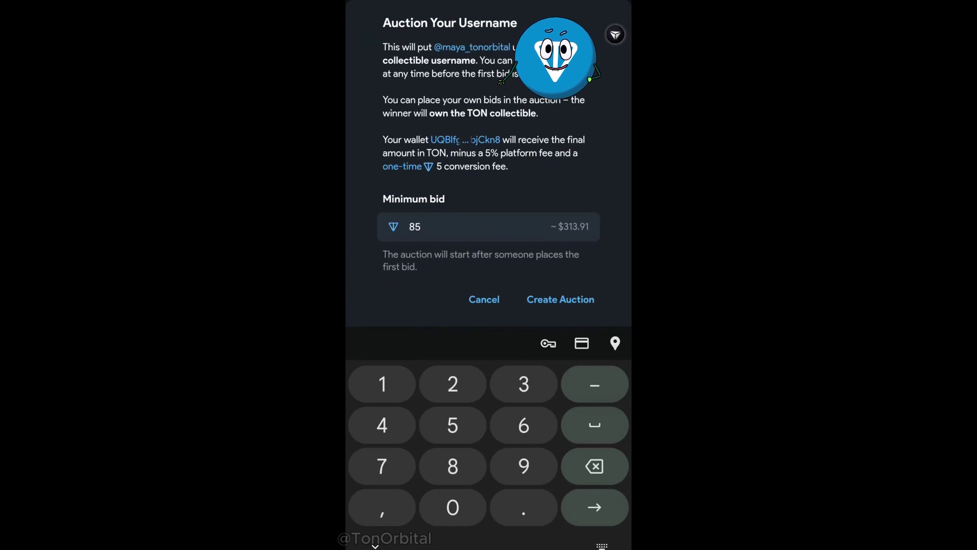
key(Return)
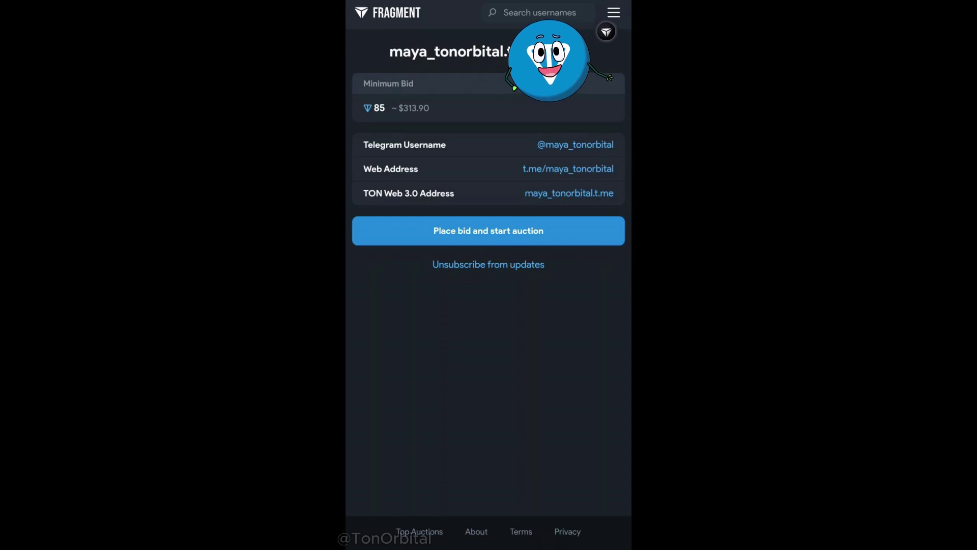
drag(629, 250, 604, 250)
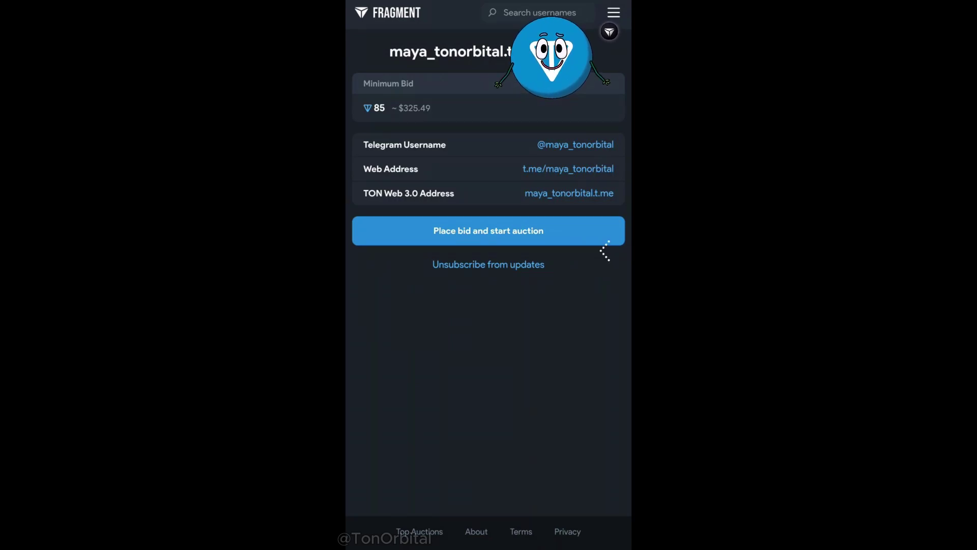
click(413, 292)
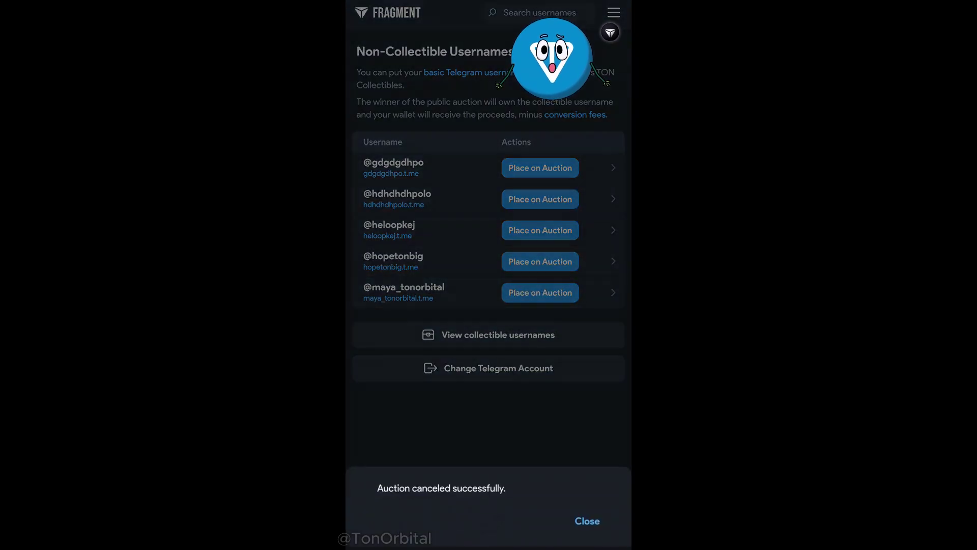
click(588, 519)
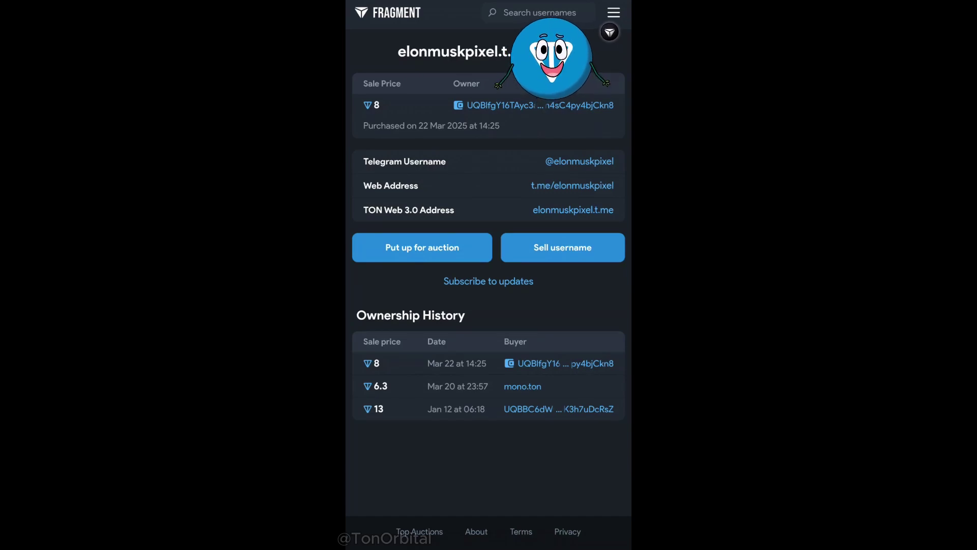
click(562, 247)
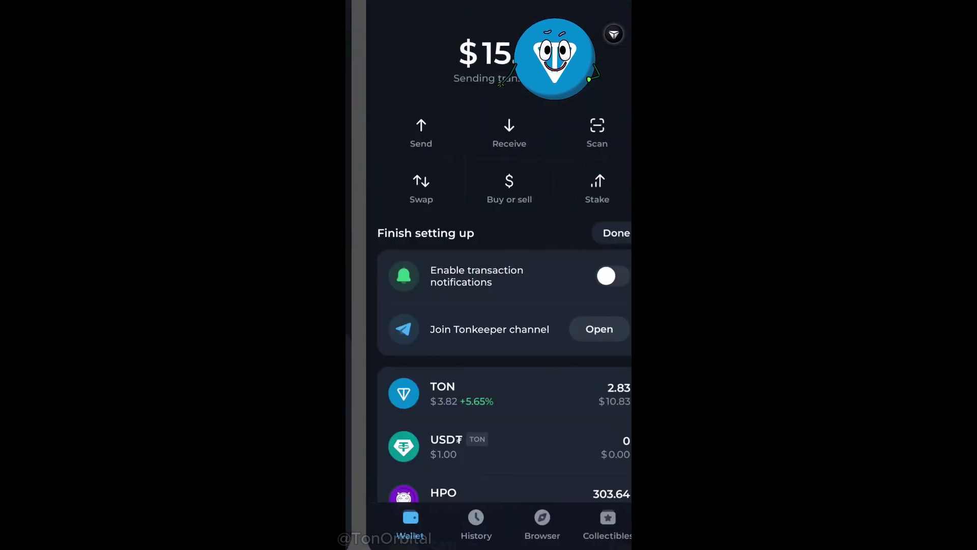
drag(382, 496, 594, 496)
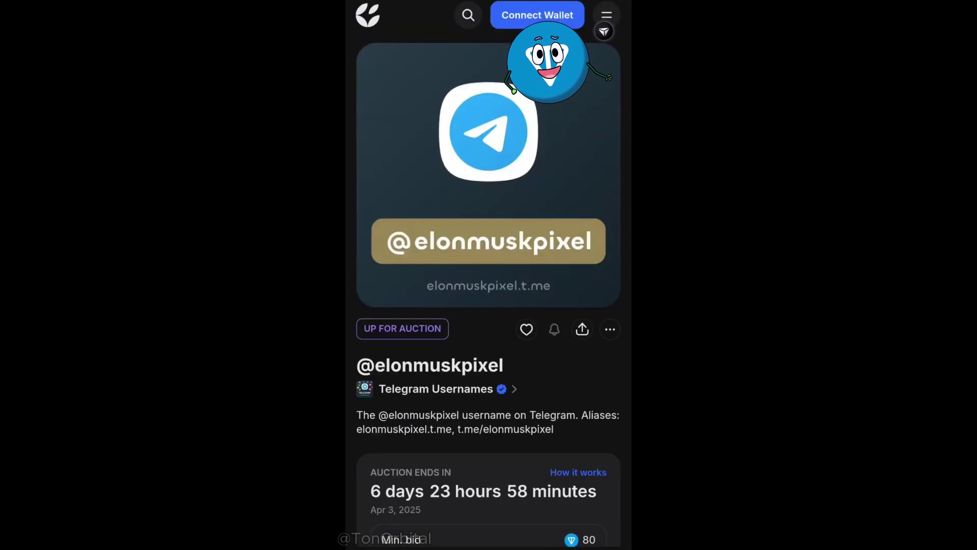
scroll(489, 305, down, 2)
scroll(489, 306, down, 3)
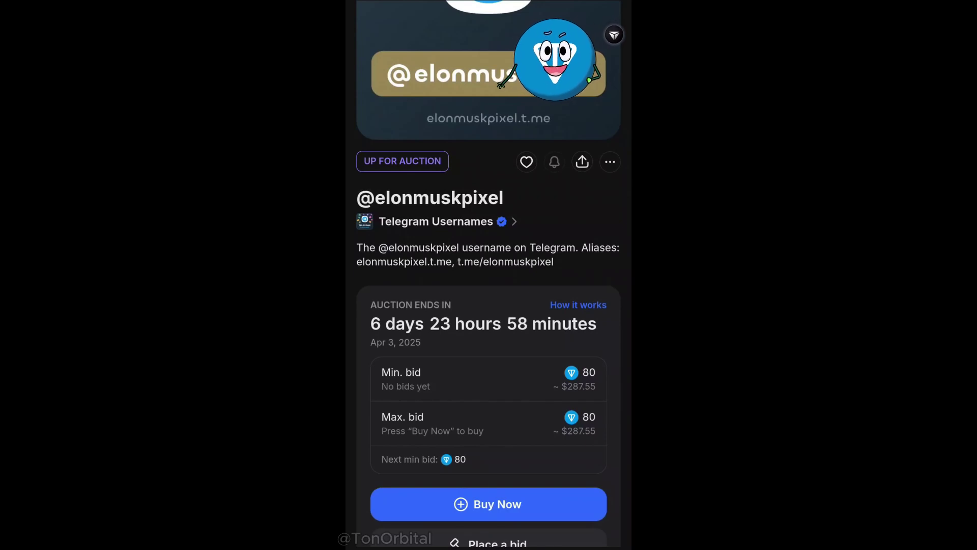
scroll(488, 305, down, 1)
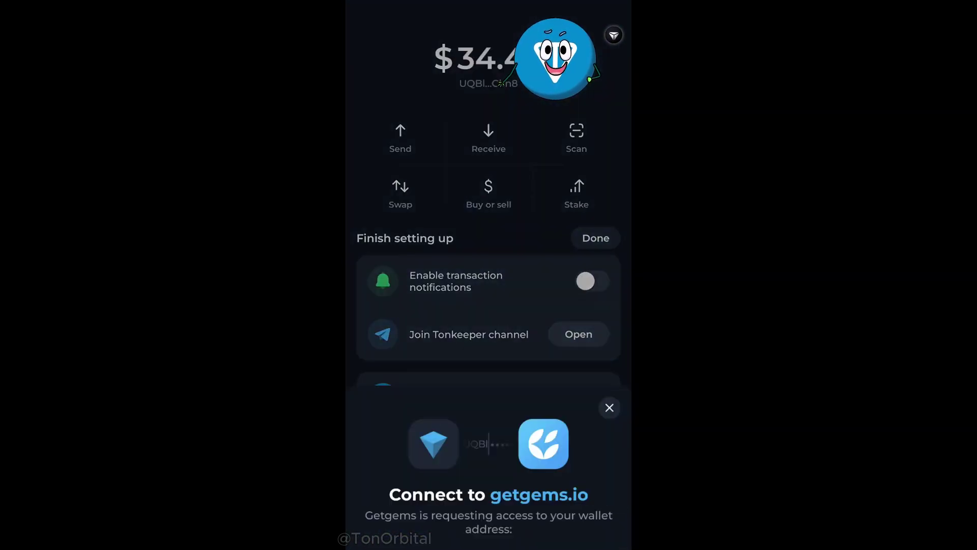
scroll(489, 305, down, 4)
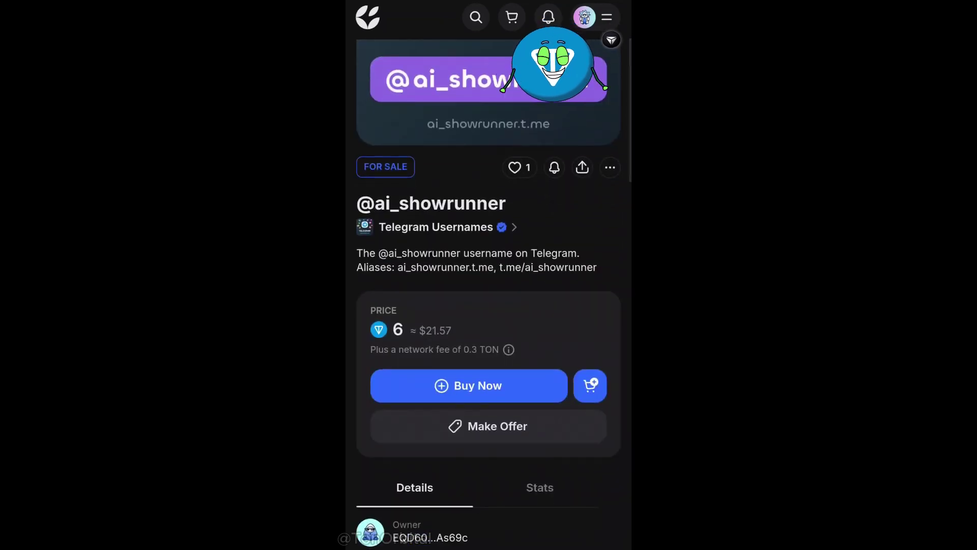
click(470, 384)
click(469, 489)
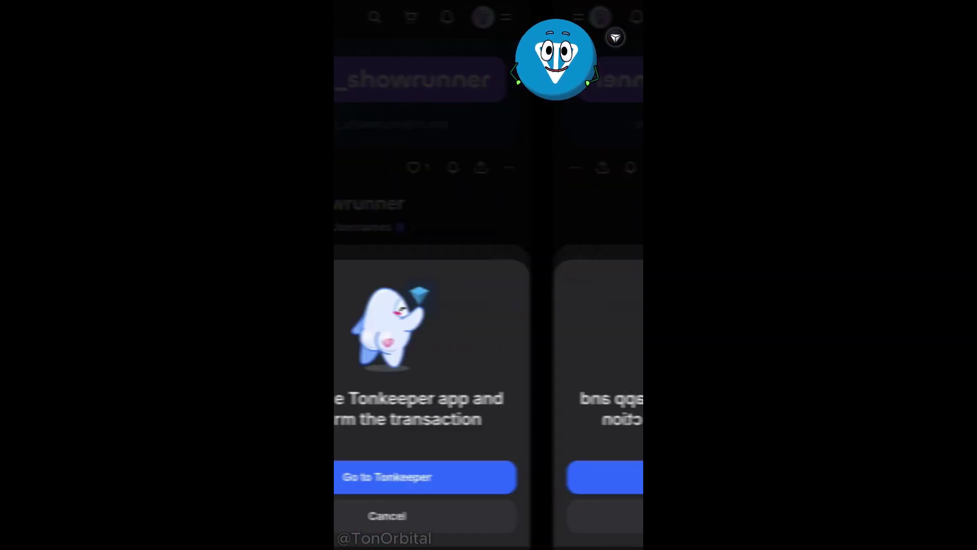
drag(383, 497, 595, 497)
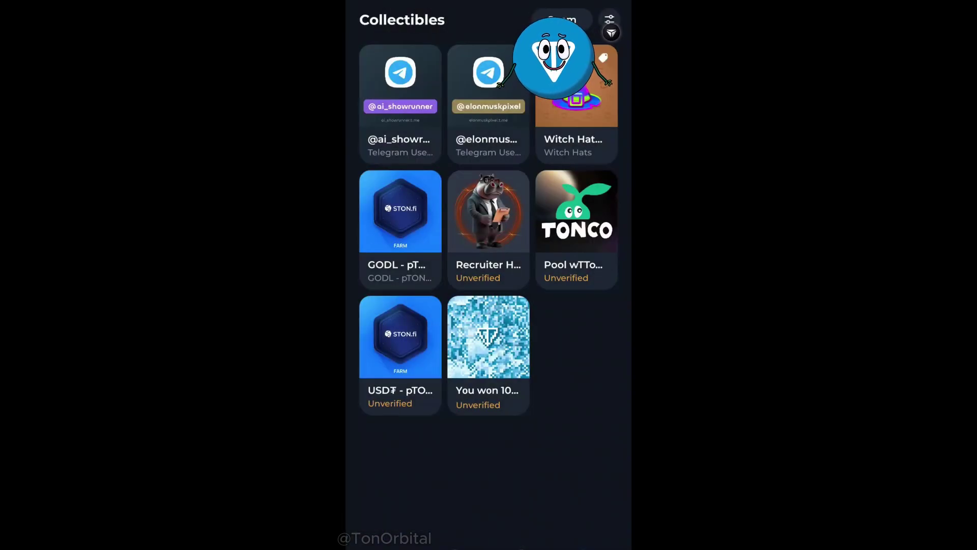
click(491, 111)
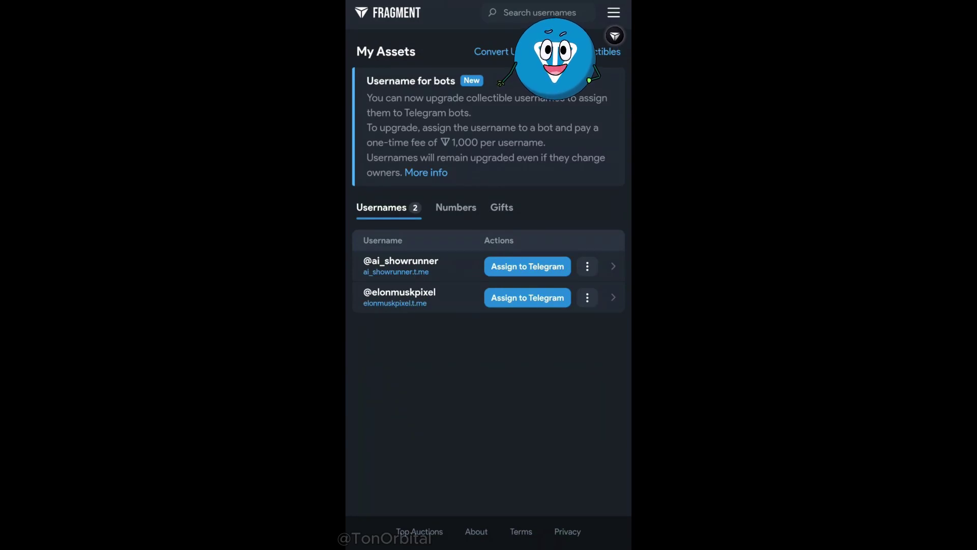
click(527, 265)
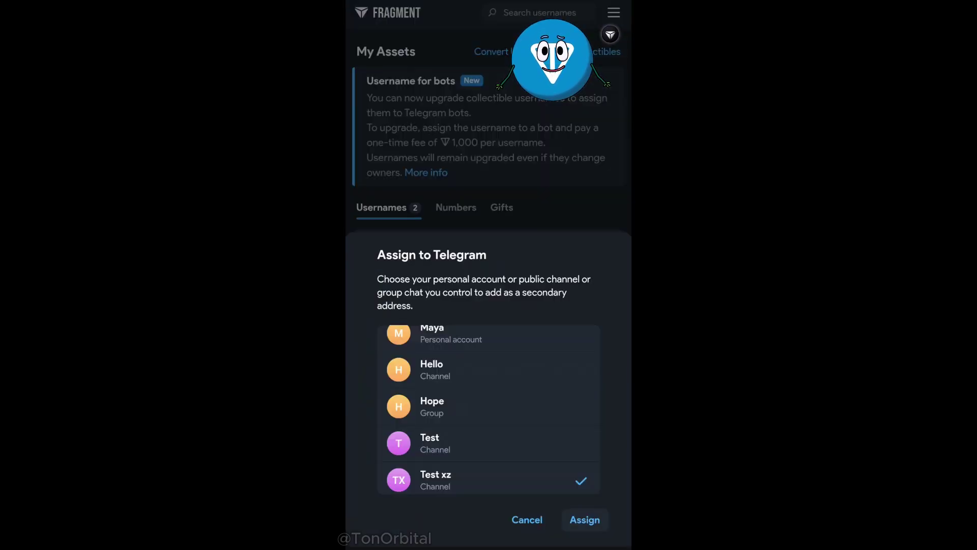
click(585, 519)
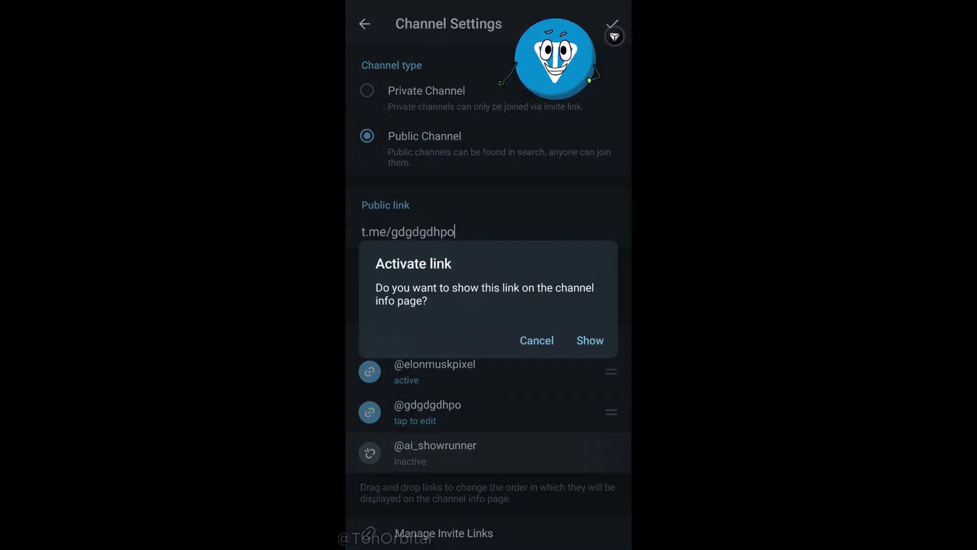
click(590, 340)
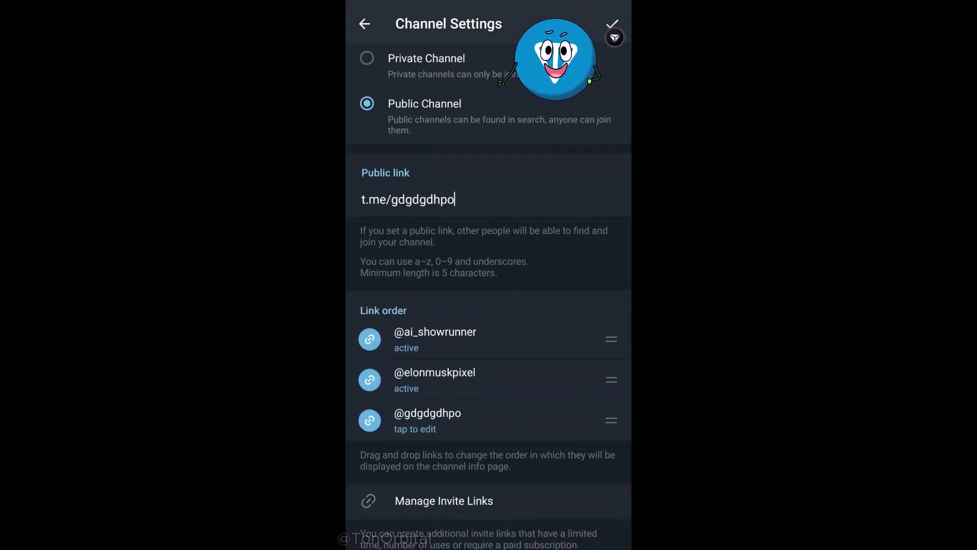
key(Escape)
key(Escape)
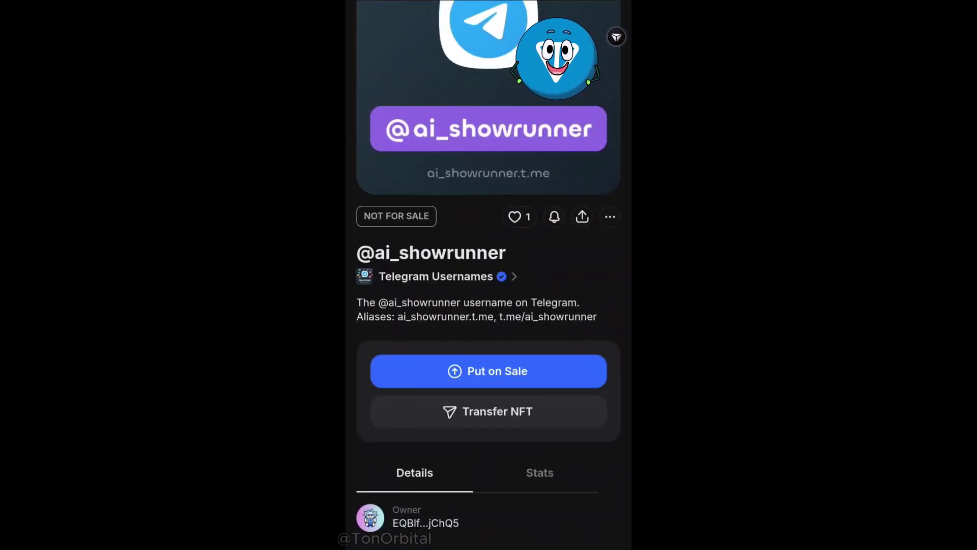
click(489, 371)
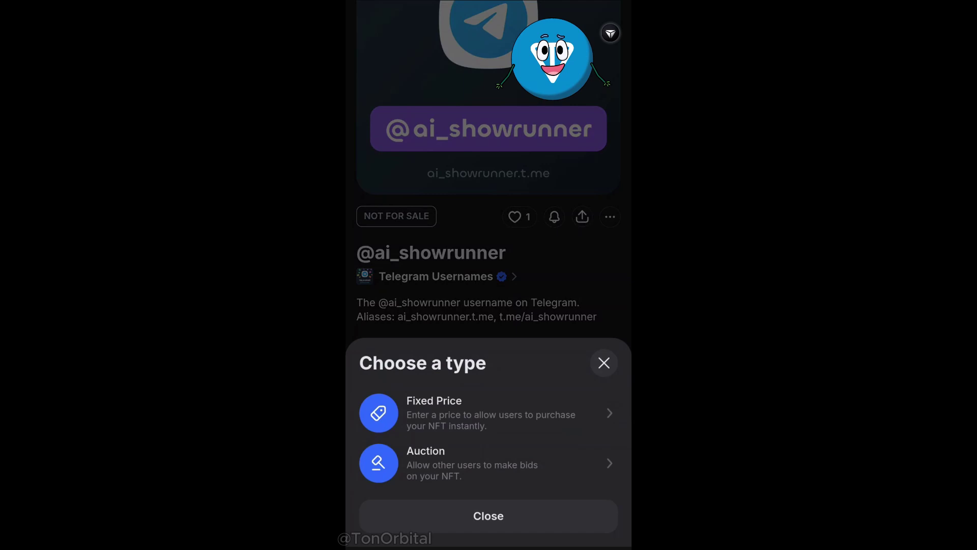
click(489, 412)
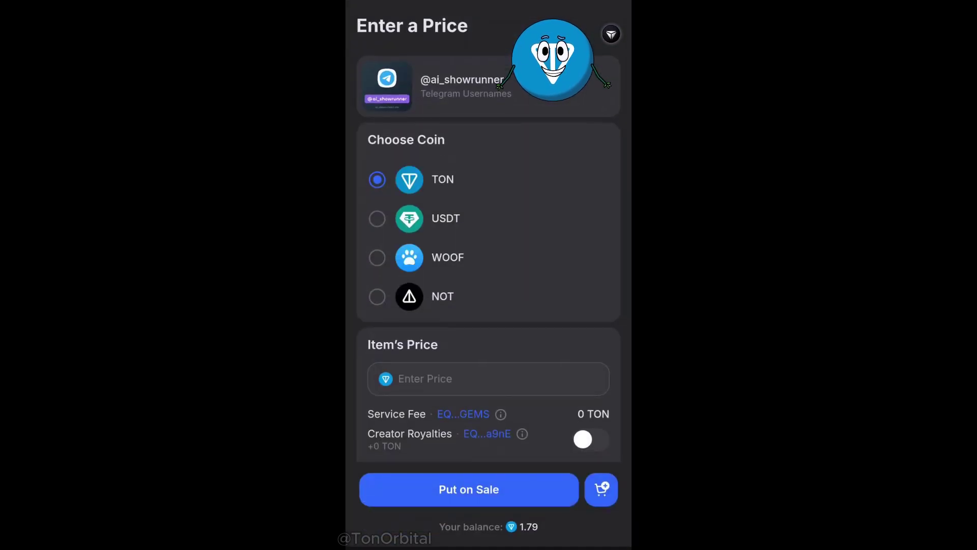
click(488, 377)
text(50)
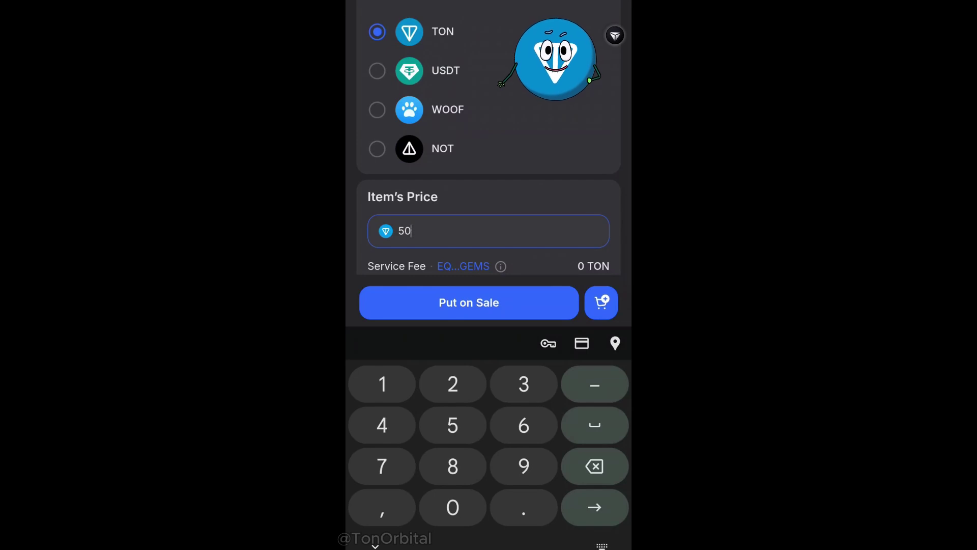
click(469, 302)
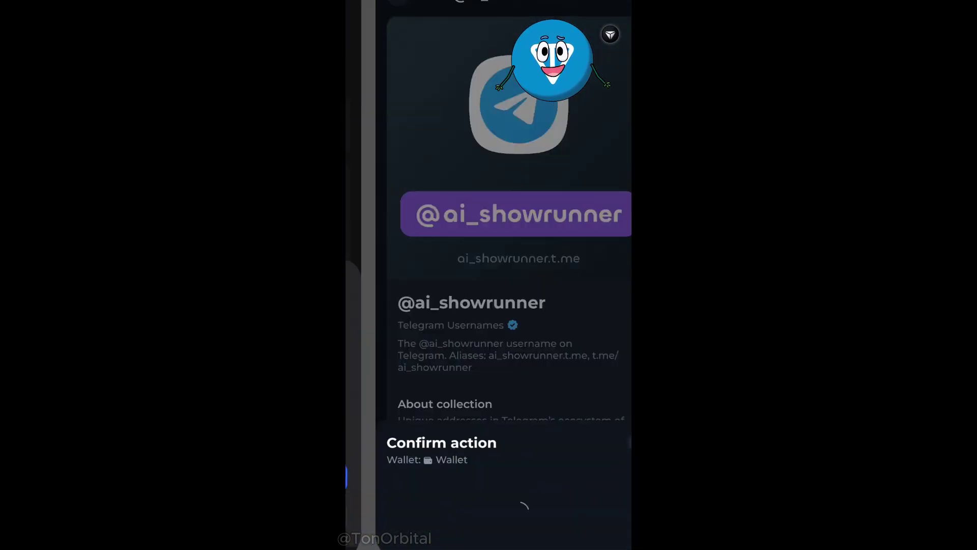